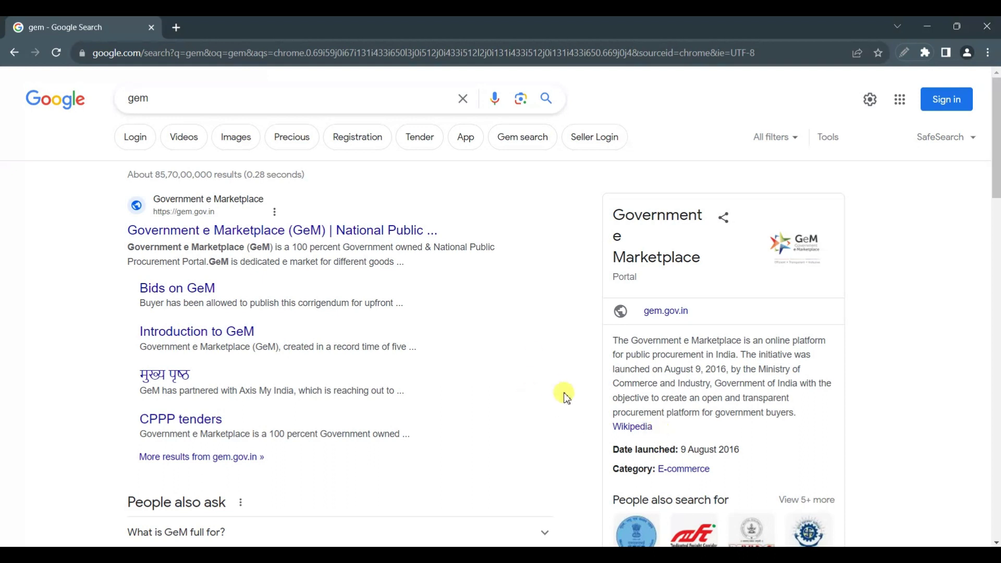
Open the Government e Marketplace (GeM) homepage at gem.gov.in from the Google results
click(383, 239)
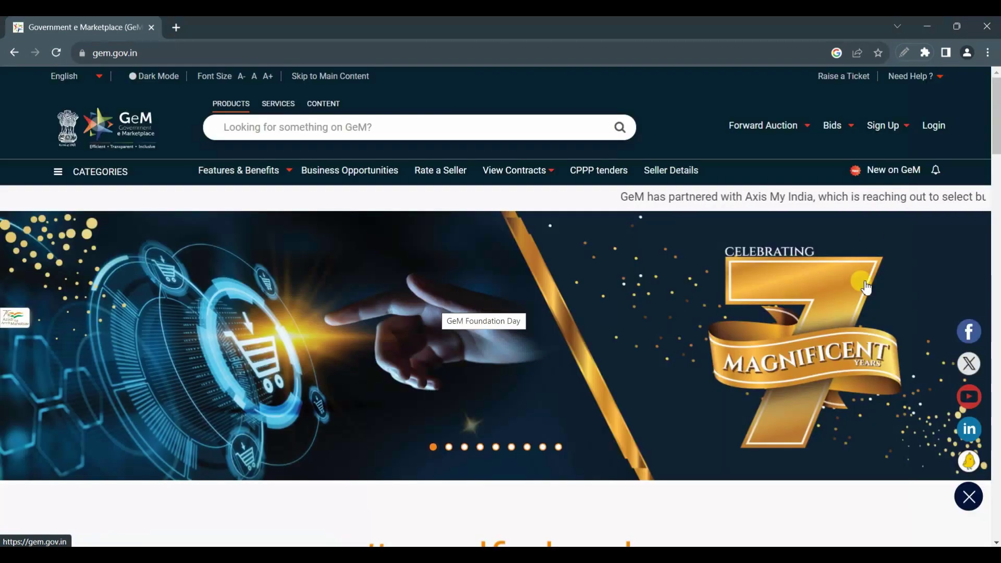
Start a Buyer Organisation sign-up as a Primary User (HOD)
click(885, 130)
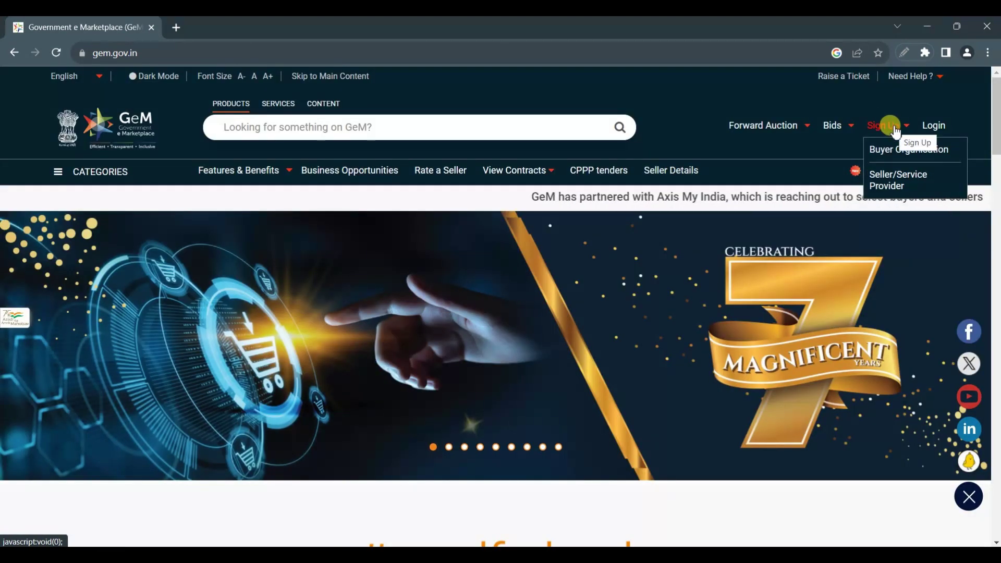
click(904, 157)
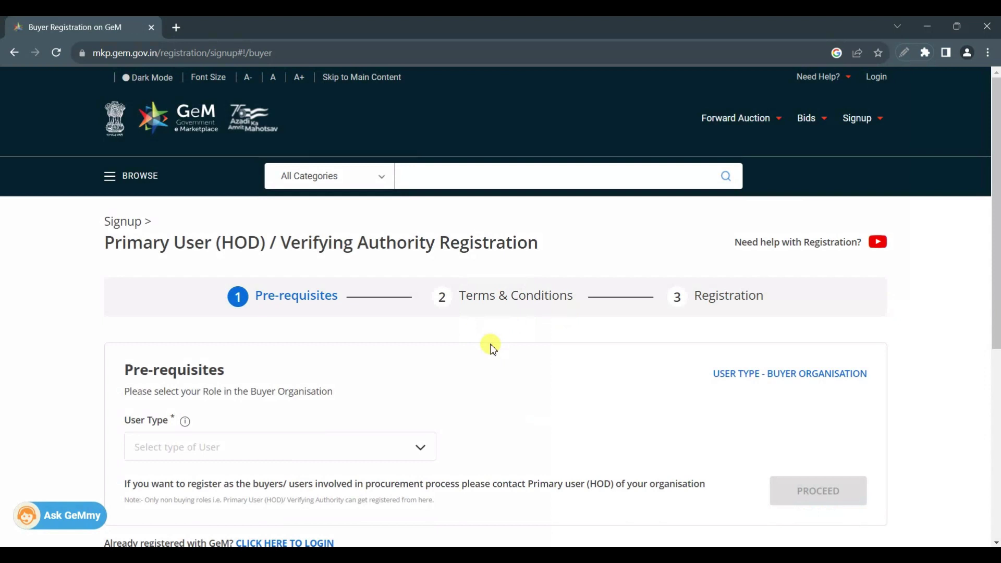
scroll(493, 348, down, 2)
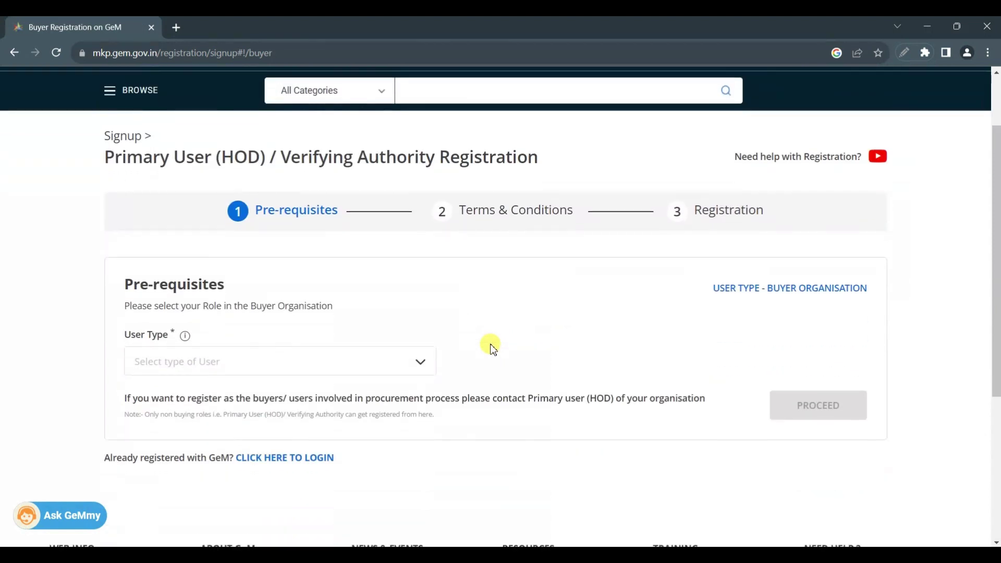
click(380, 362)
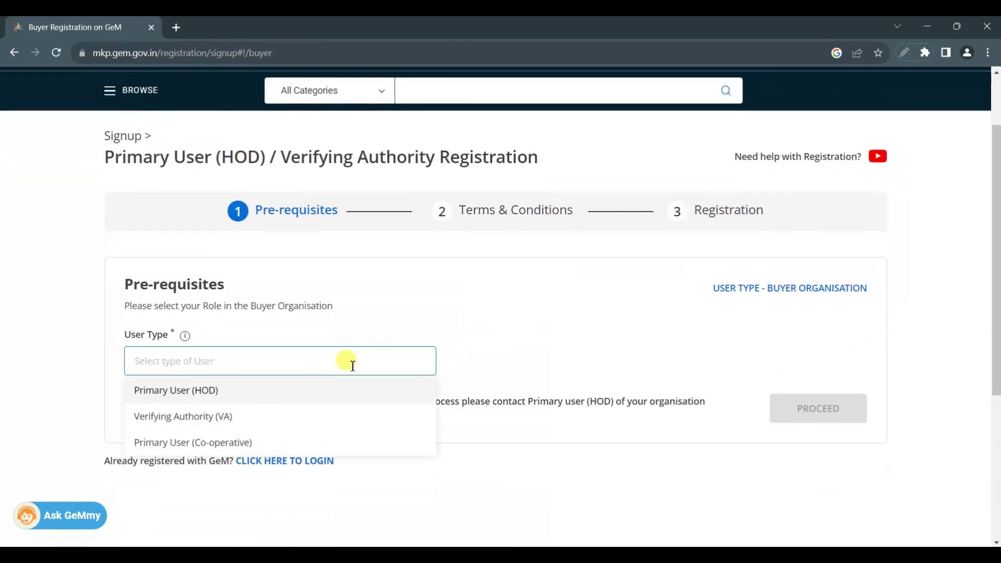
click(264, 390)
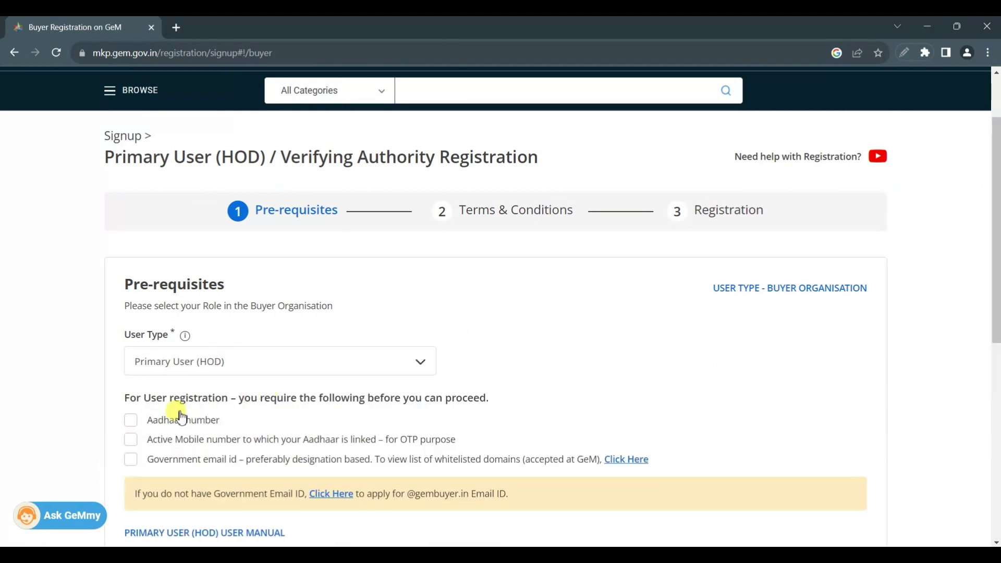
Confirm having an Aadhaar number, Aadhaar-linked mobile and government email, then proceed
scroll(226, 420, down, 1)
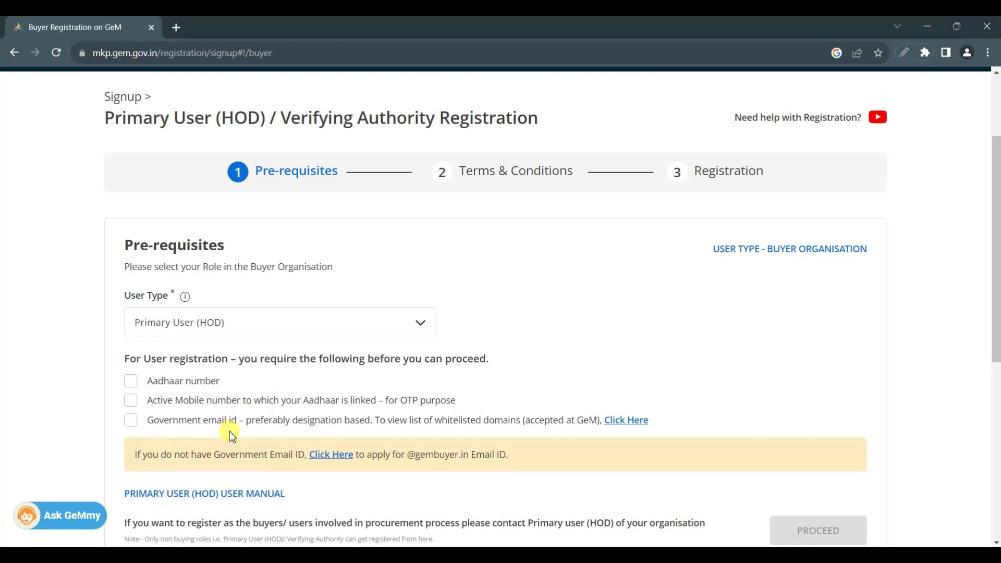
click(129, 381)
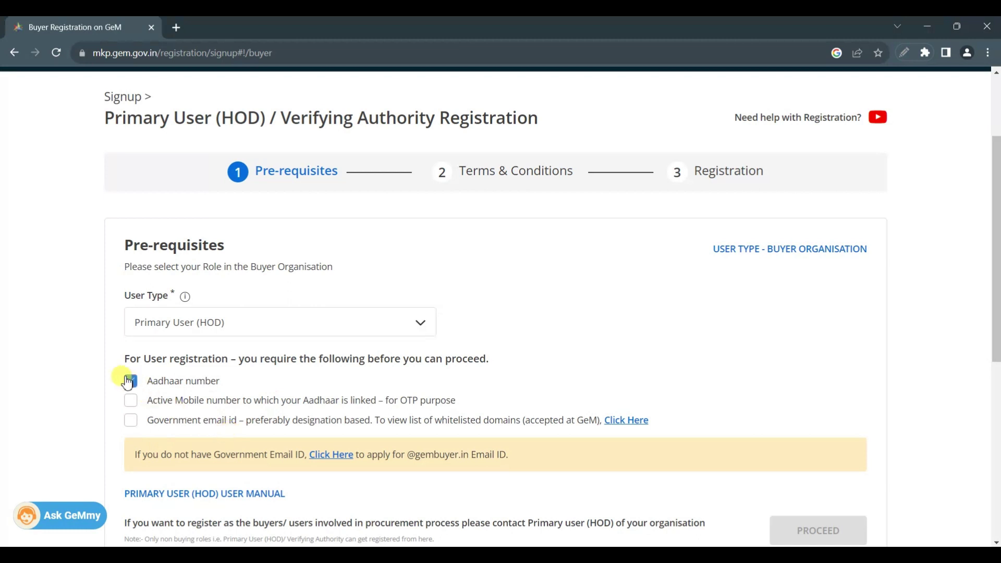
click(131, 400)
click(133, 420)
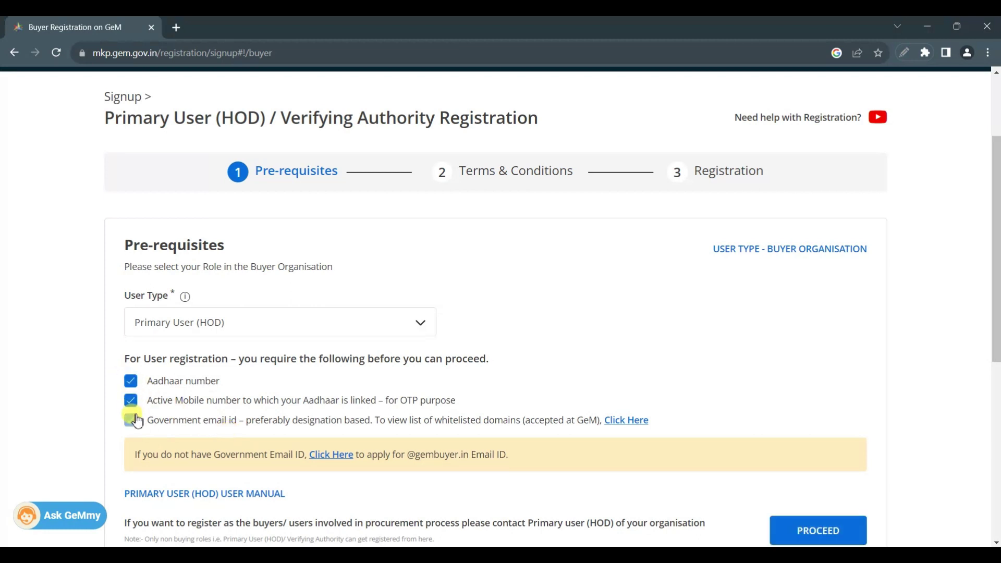
scroll(574, 482, down, 1)
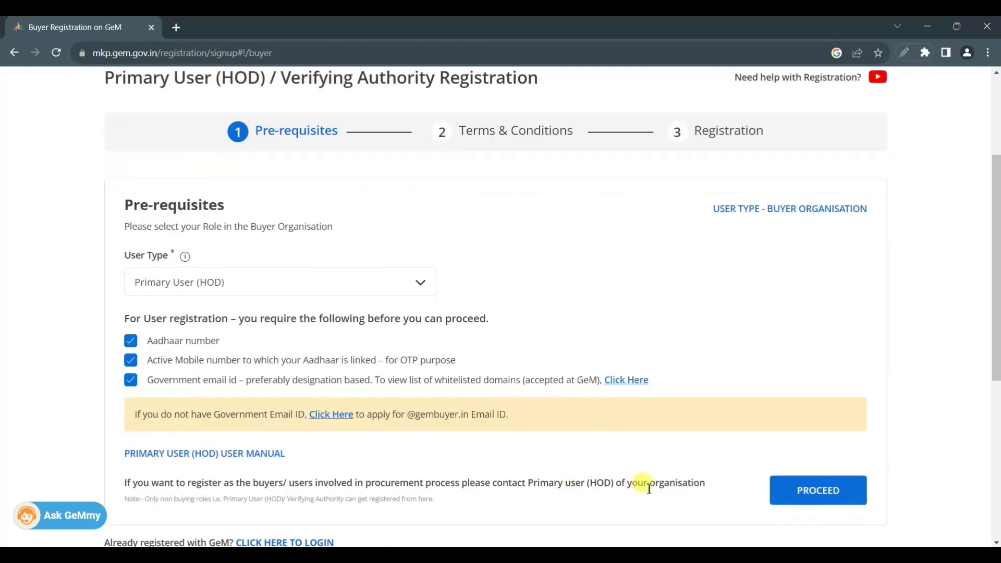
click(819, 505)
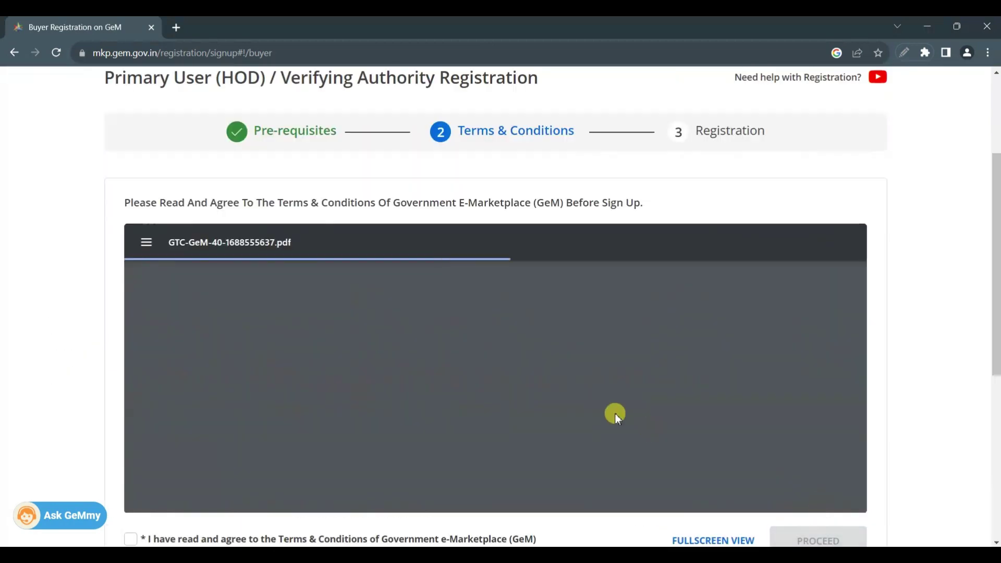
Accept the GeM terms and conditions and continue to Organisation Details
scroll(452, 383, down, 3)
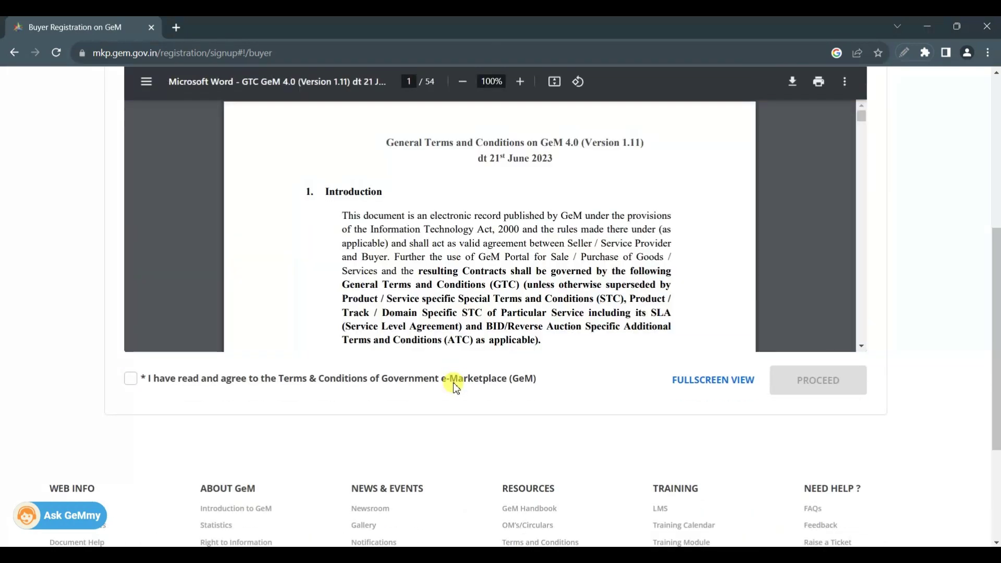
click(130, 379)
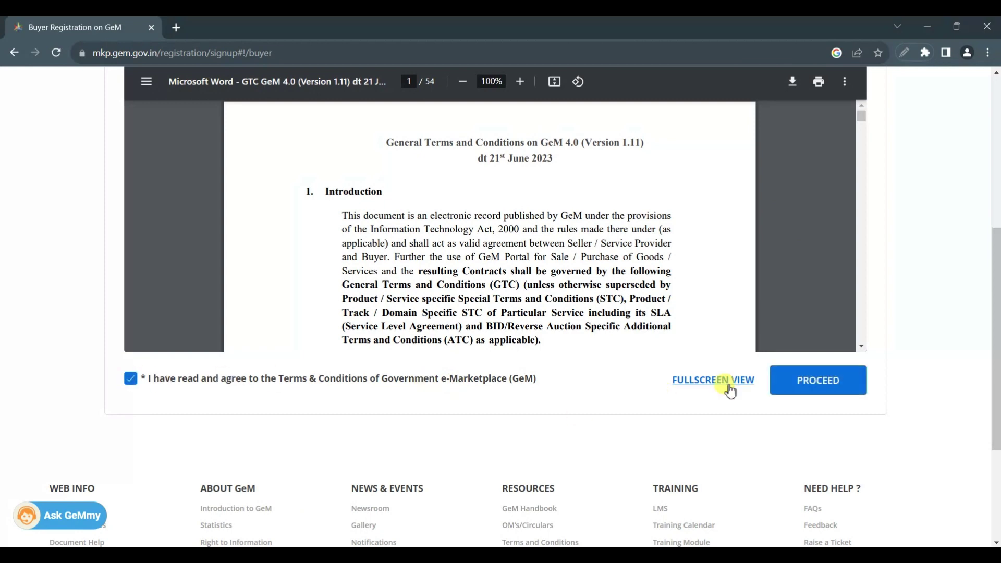
click(810, 392)
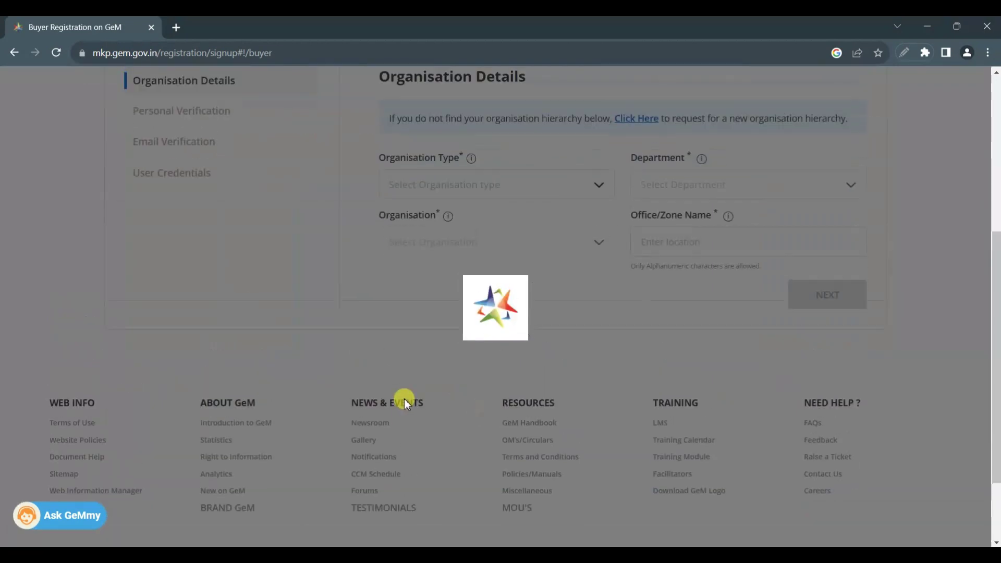
Set the organisation type to State Autonomous and the state to UTTARAKHAND
scroll(405, 400, up, 1)
scroll(459, 345, up, 1)
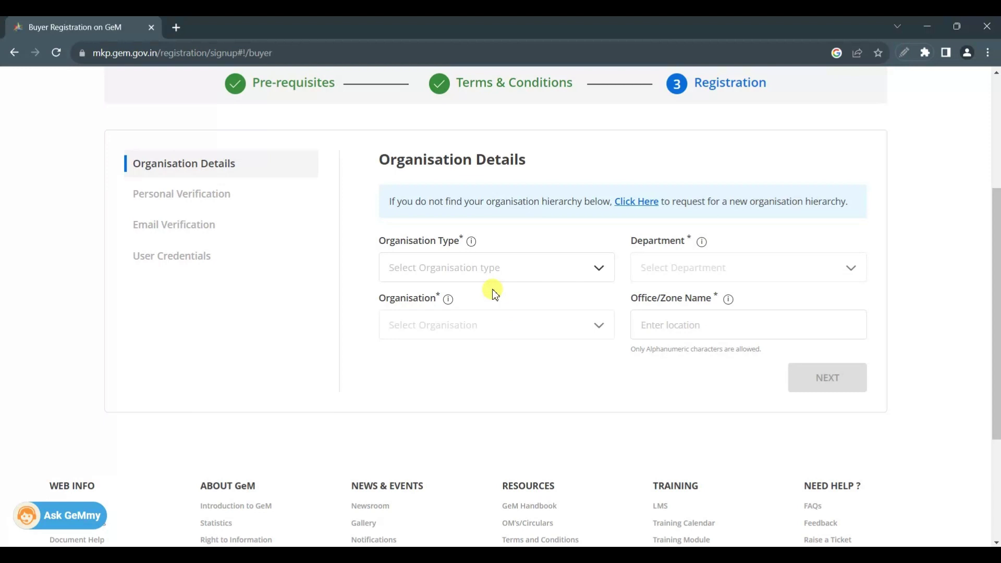
click(509, 280)
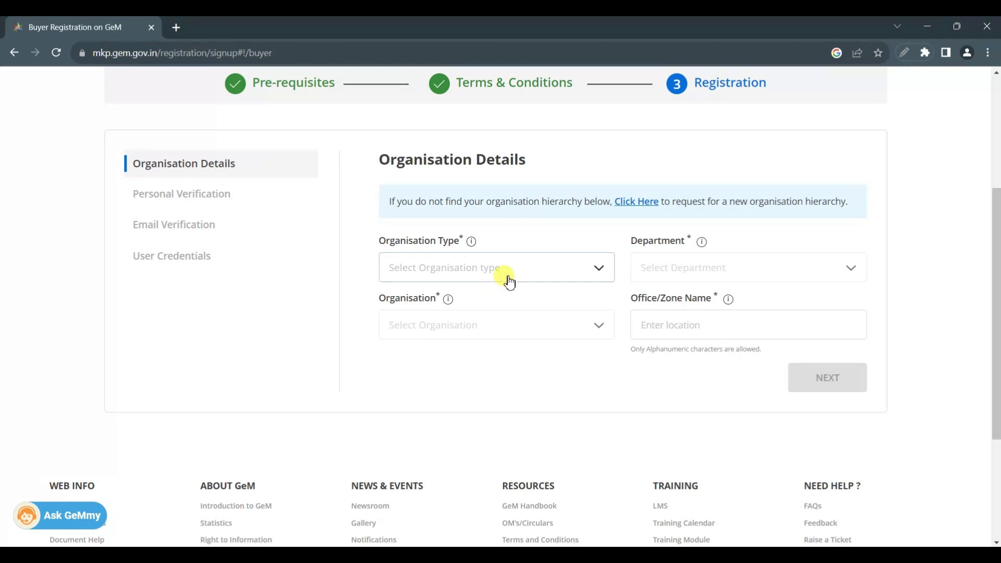
text(state)
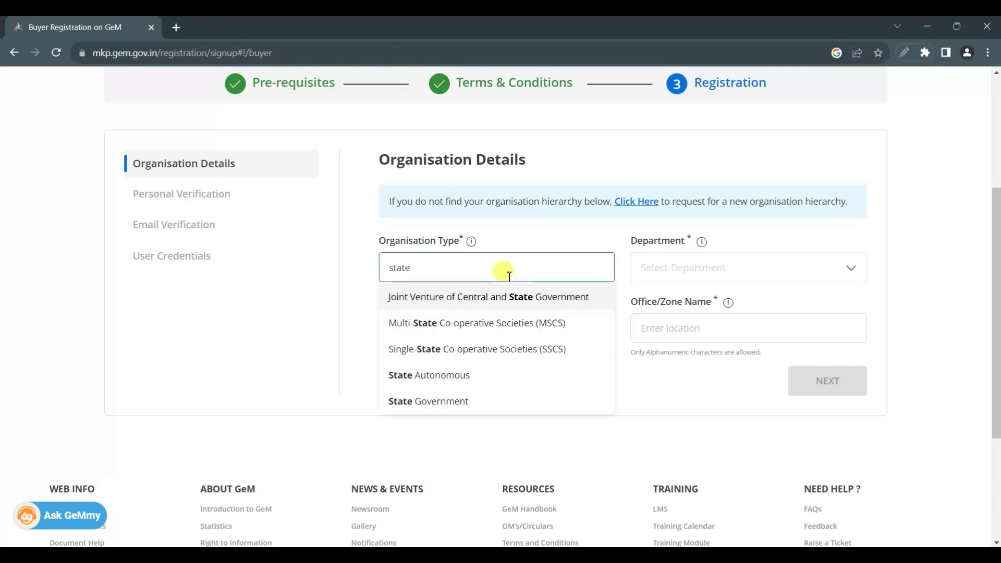
click(459, 377)
click(730, 264)
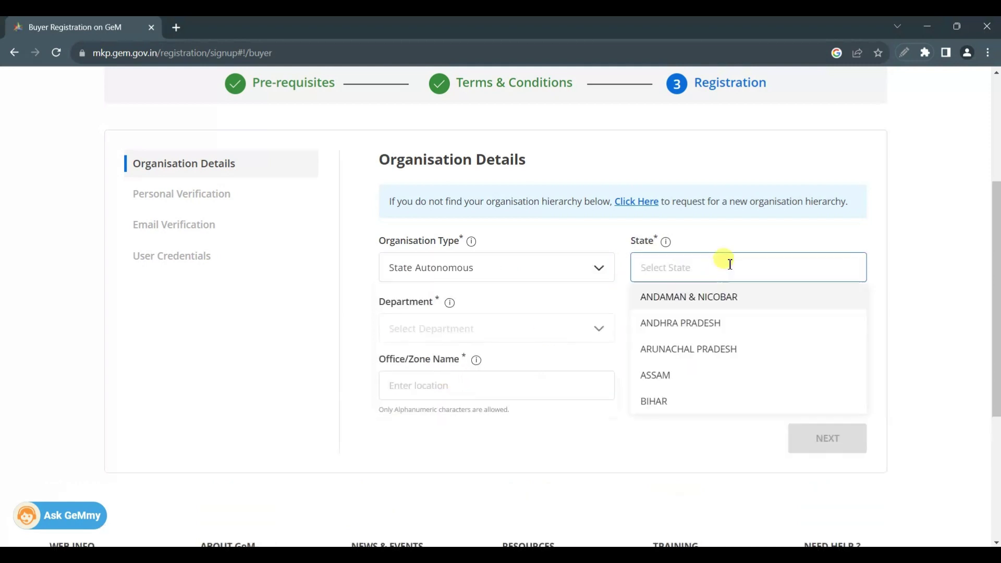
text(utta)
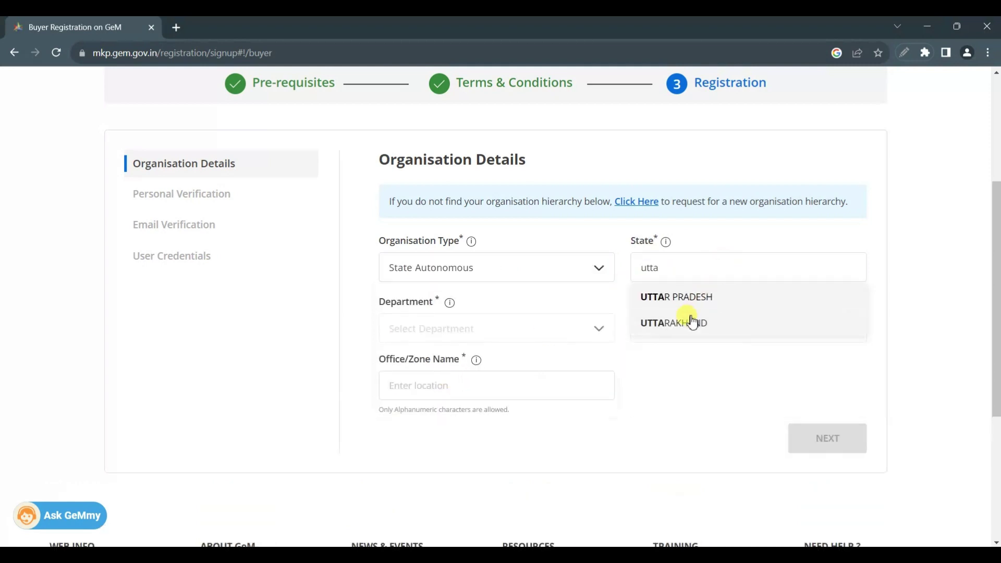
click(693, 320)
Choose the Department of Panchayati Raj and PITHORAGARH District Panchayats as the organisation
click(449, 328)
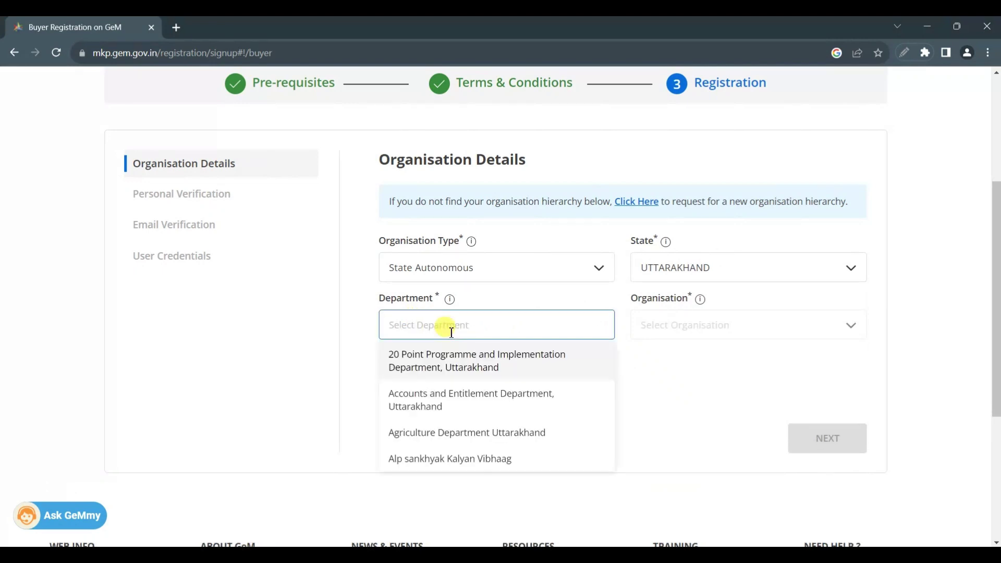
text(panchayat)
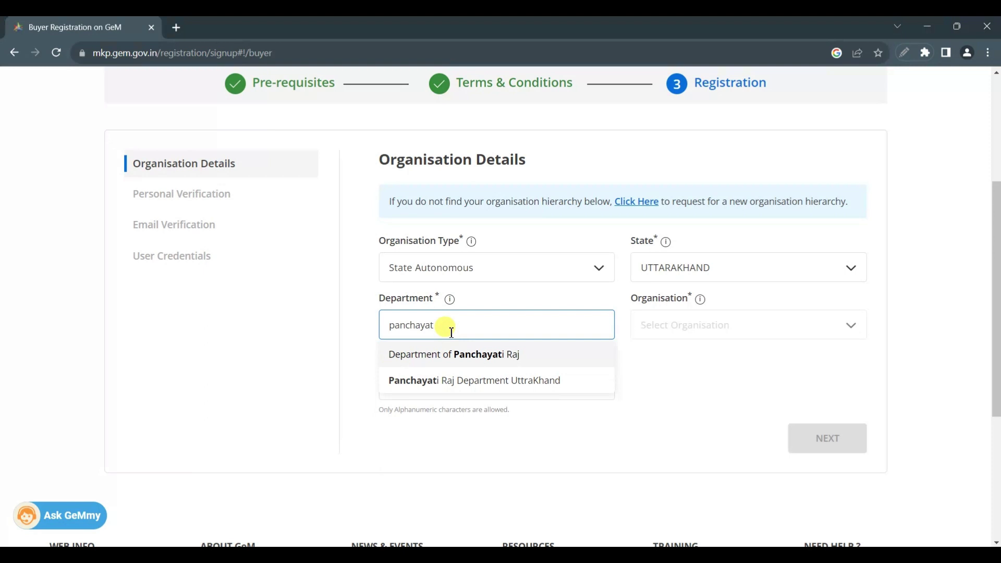
click(469, 354)
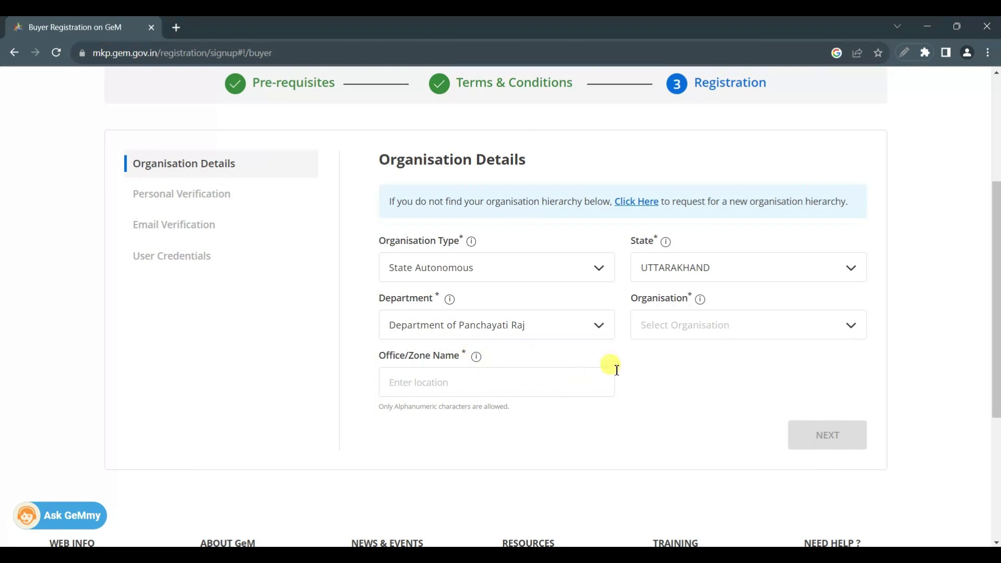
click(713, 340)
click(714, 341)
click(715, 338)
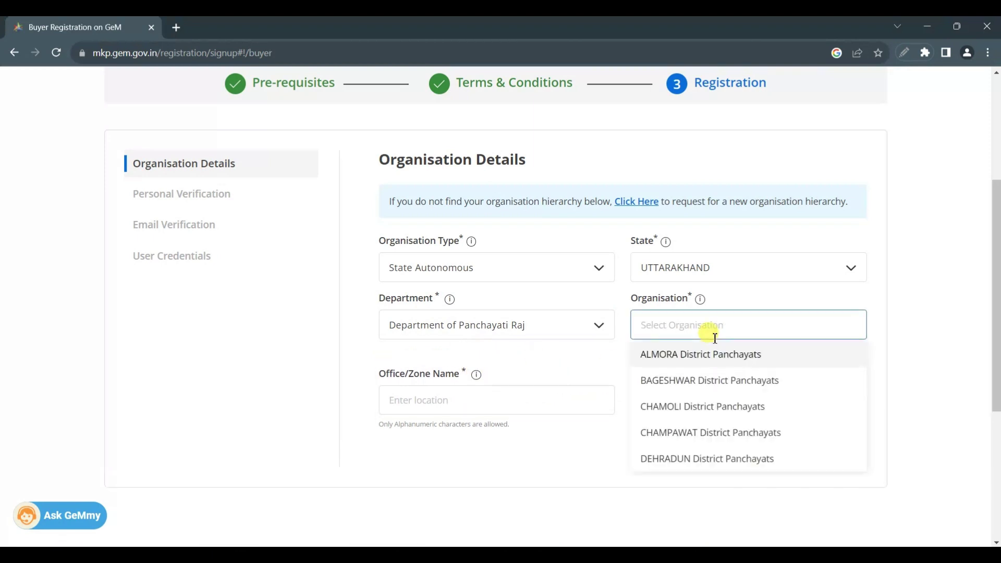
text(pith)
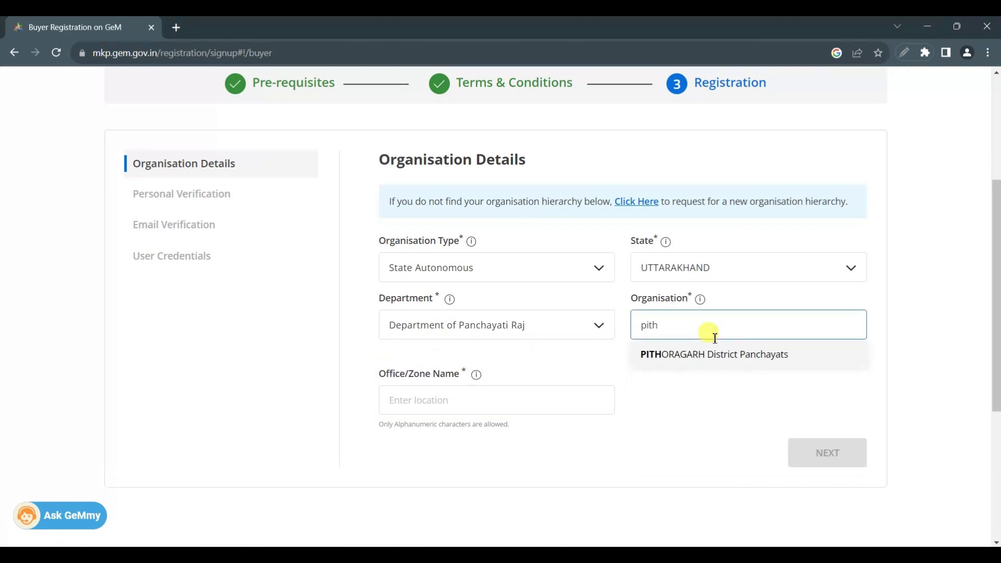
click(714, 364)
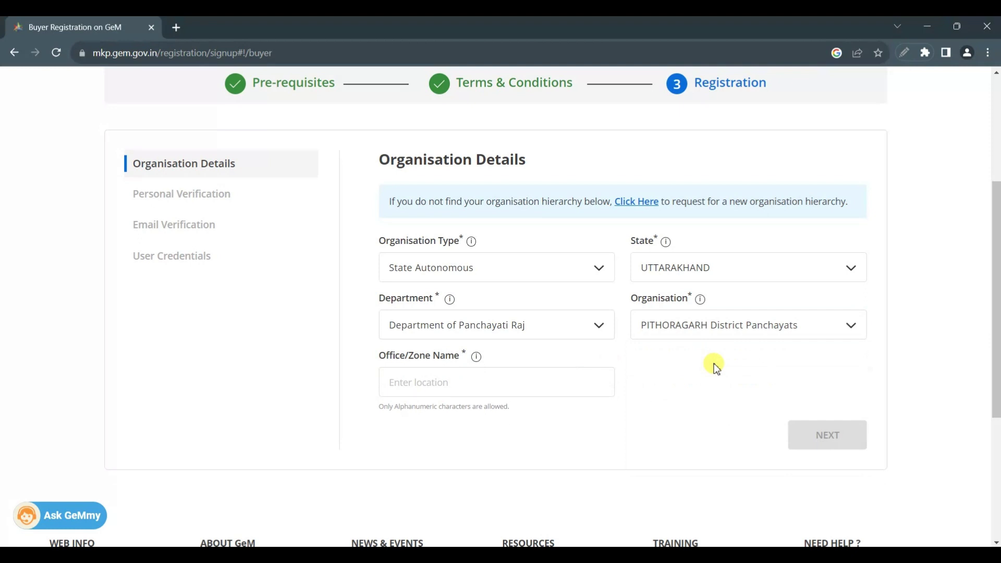
Enter 'Gp Garkot VK Pithoragarh' as the office/zone name and submit the organisation details
click(530, 382)
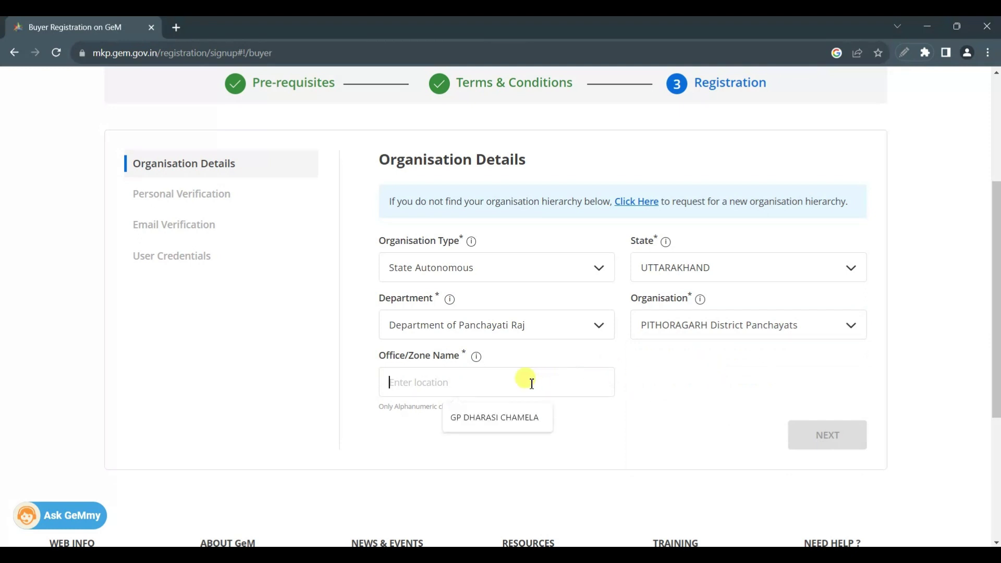
text(Gp)
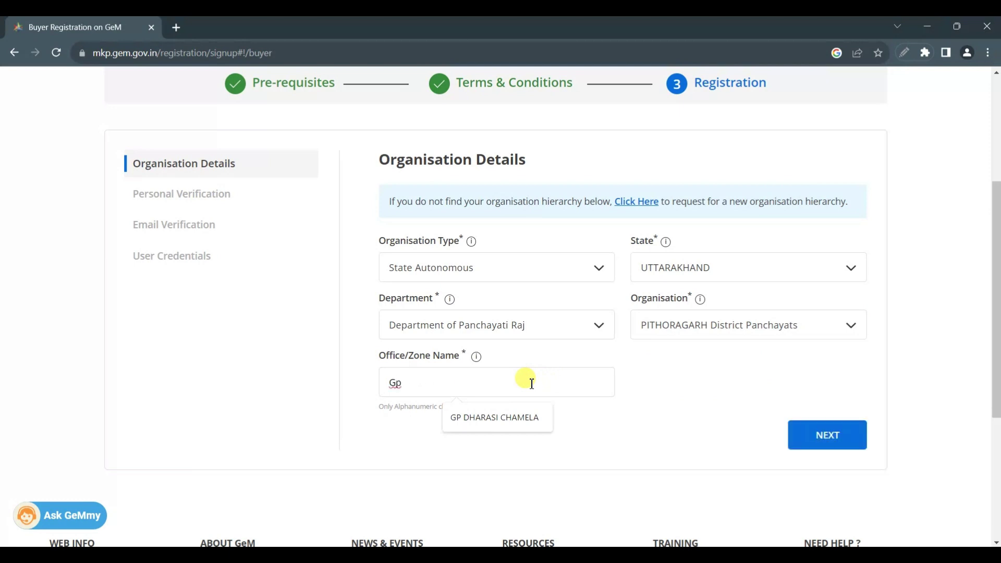
text( Garkot VK)
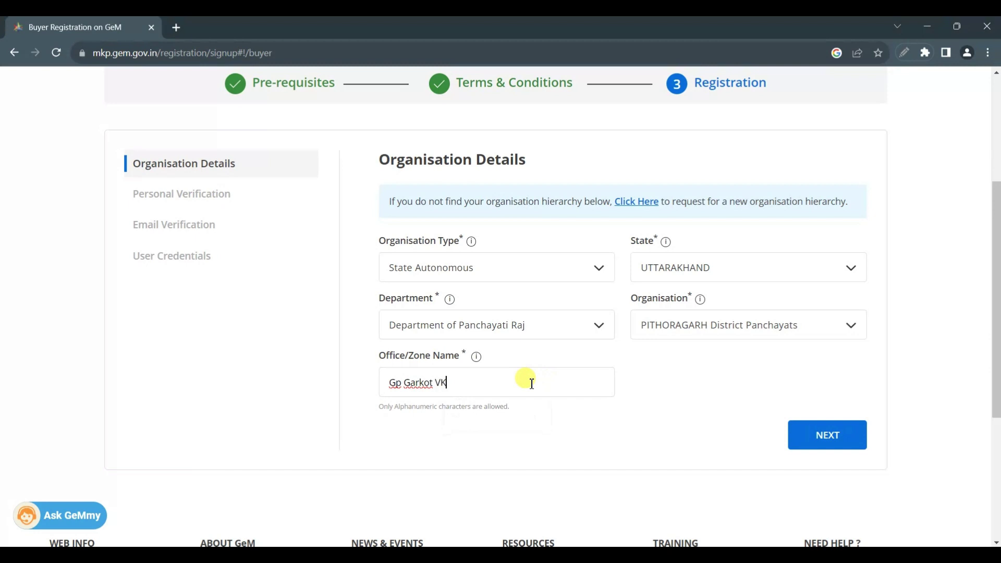
text( Pithoragarh)
drag(554, 384, 346, 398)
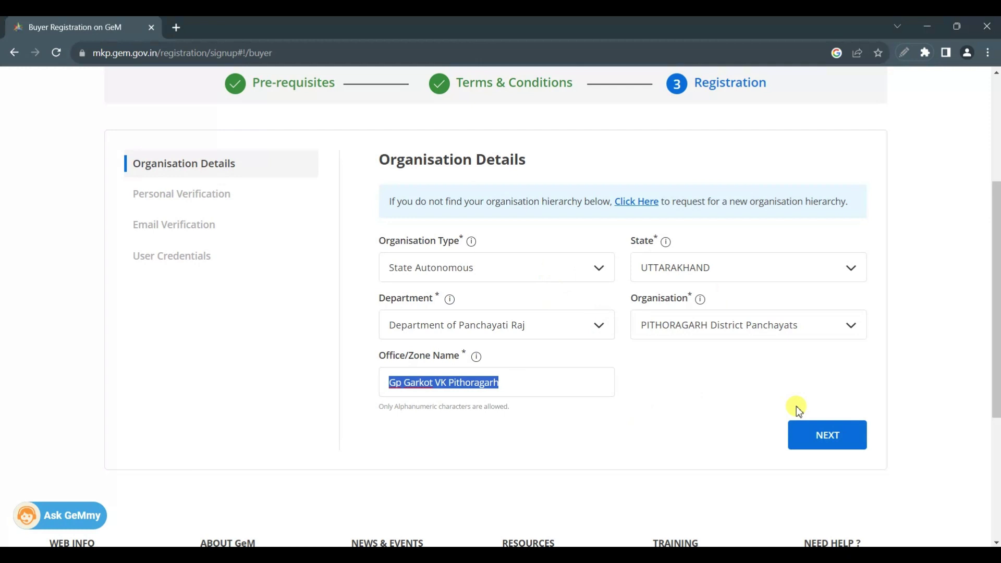
click(823, 437)
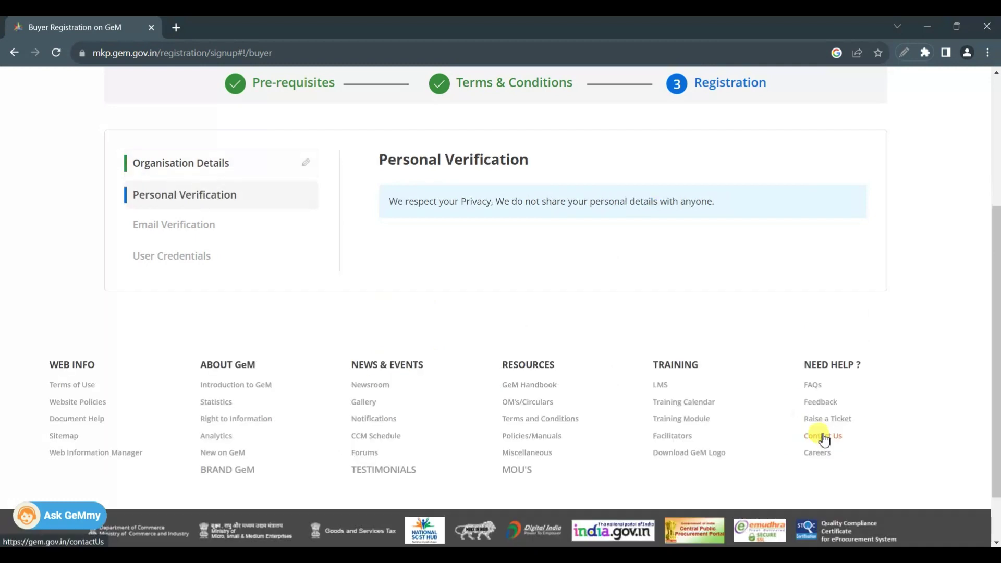
Give Aadhaar consent, submit the Aadhaar details and enter the mobile OTP
click(385, 299)
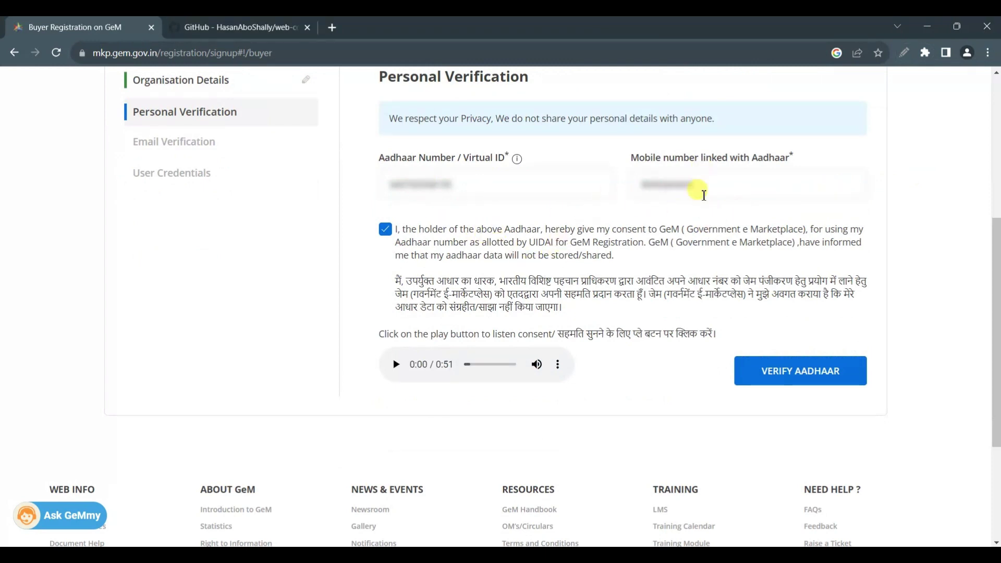
click(781, 375)
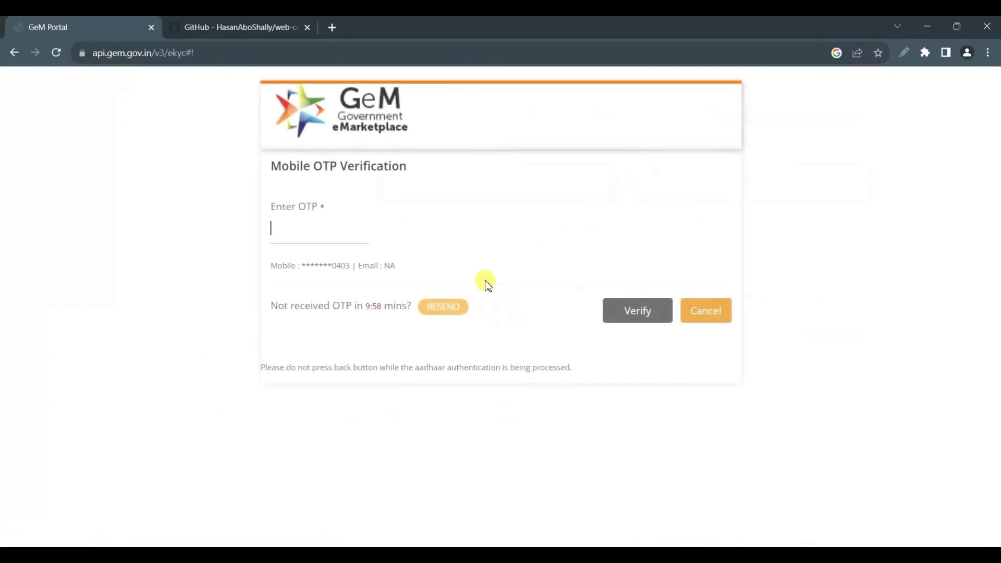
click(367, 224)
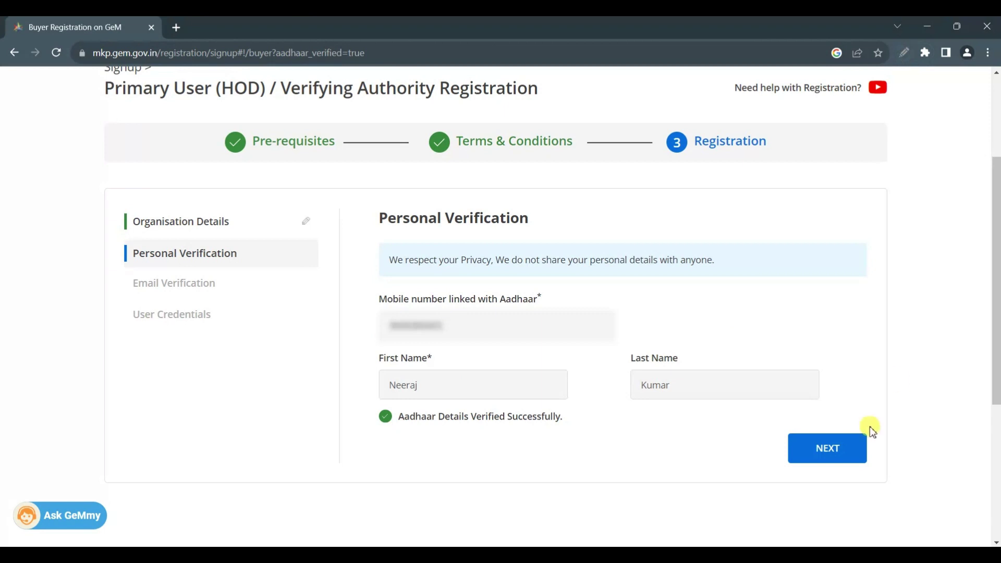
Continue from Personal Verification to Email Verification and open a new browser tab
click(843, 451)
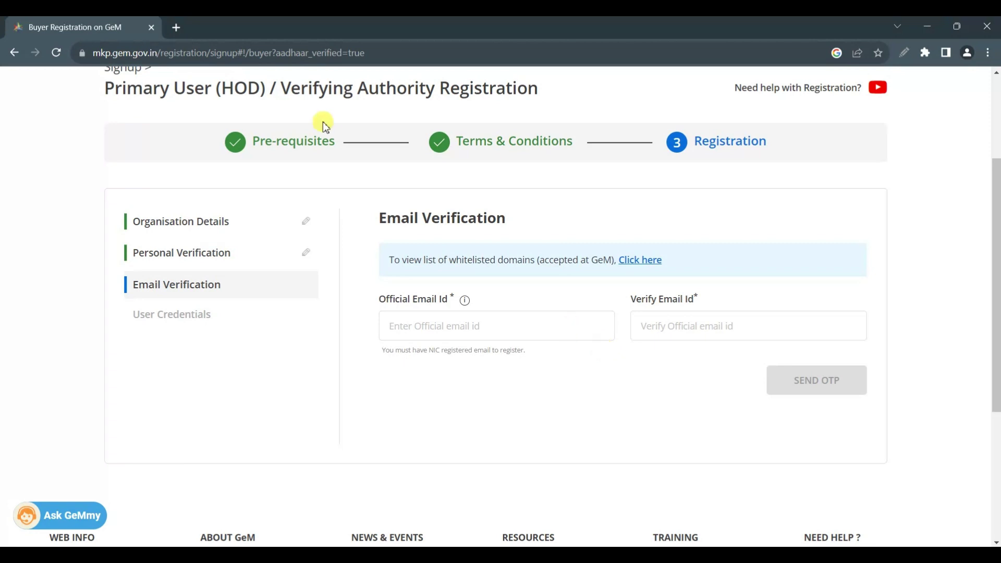
click(173, 27)
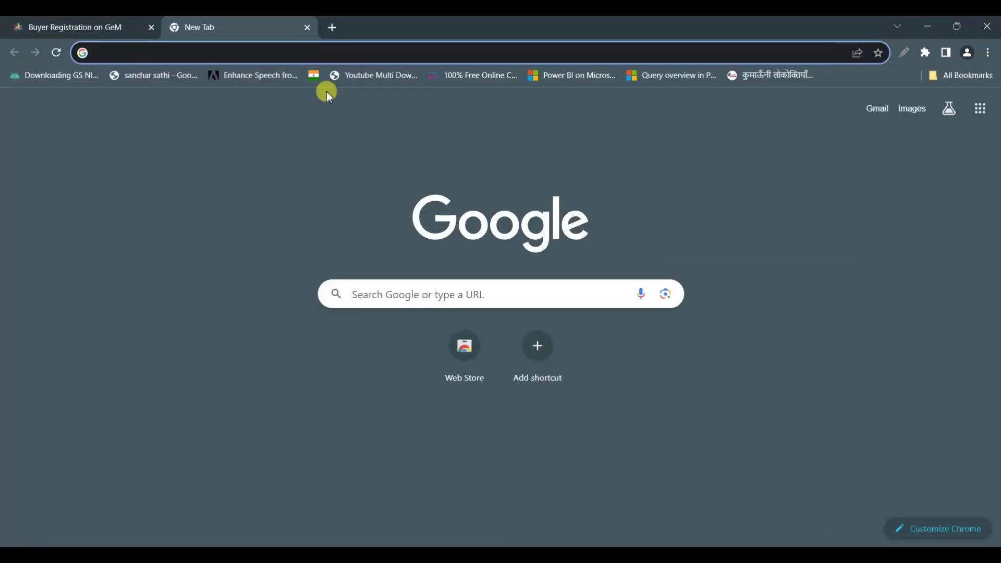
Search for Parichay, open its official login page and sign in with the account email and password
text(paricha)
key(Return)
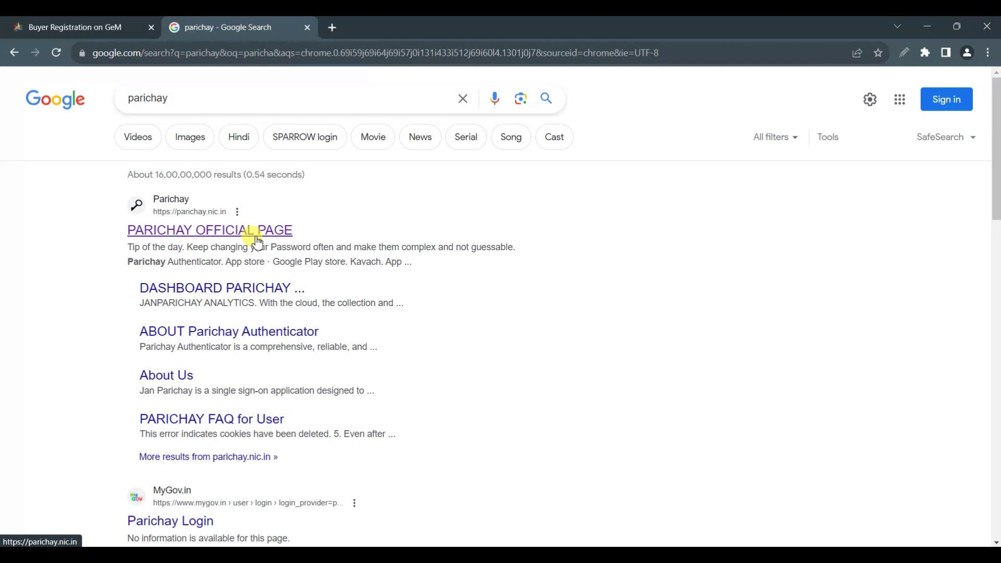
click(256, 239)
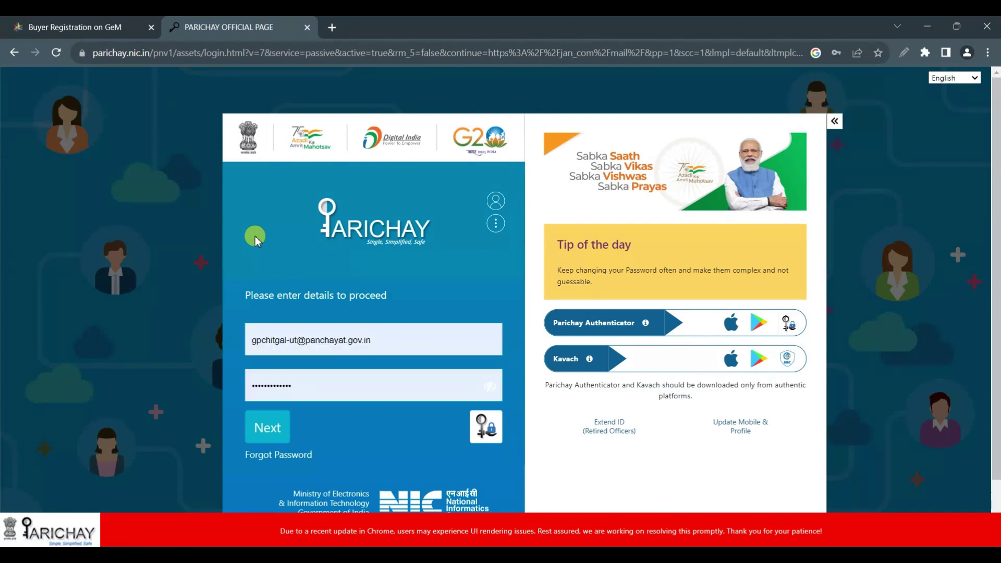
click(398, 342)
drag(384, 339, 206, 336)
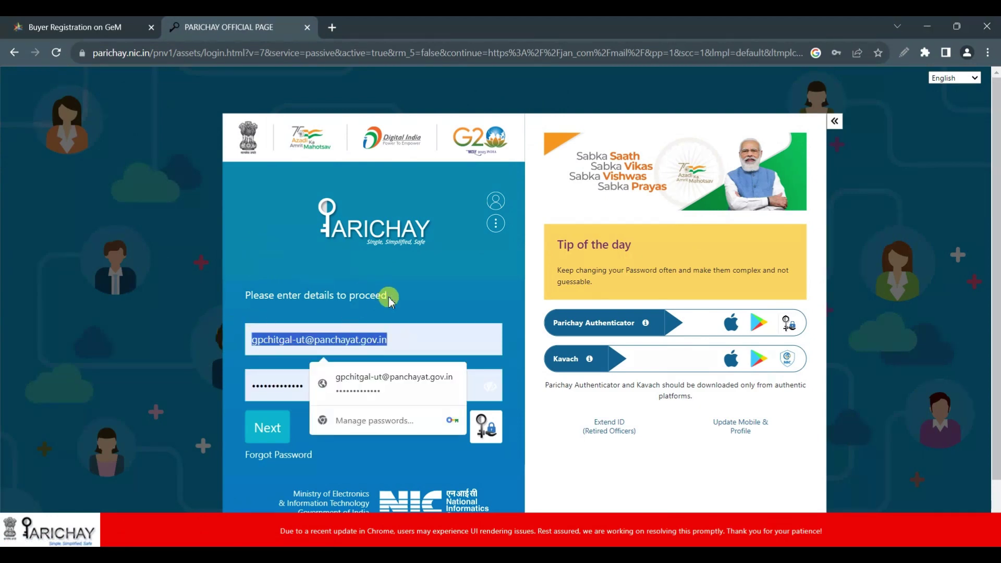
click(411, 314)
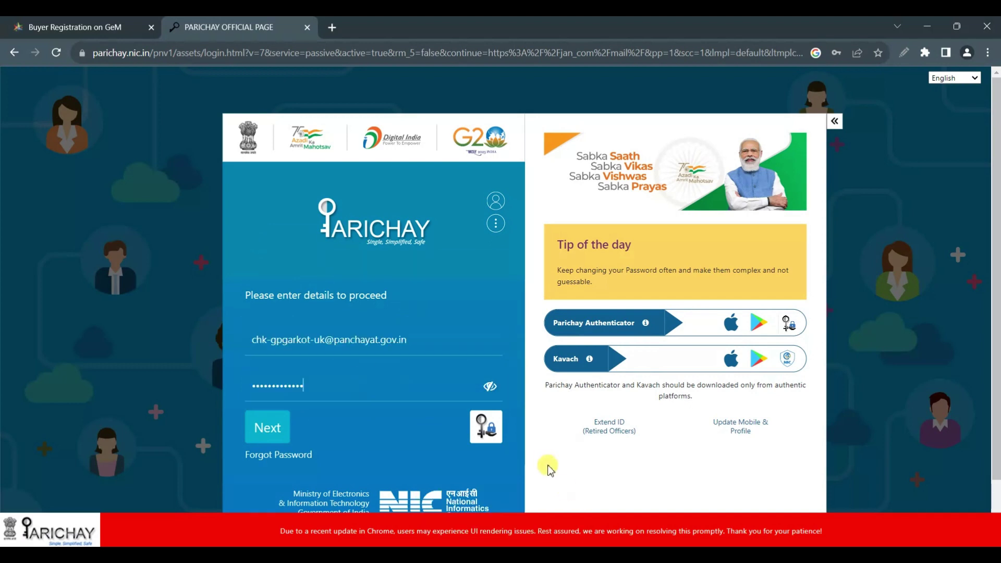
click(270, 426)
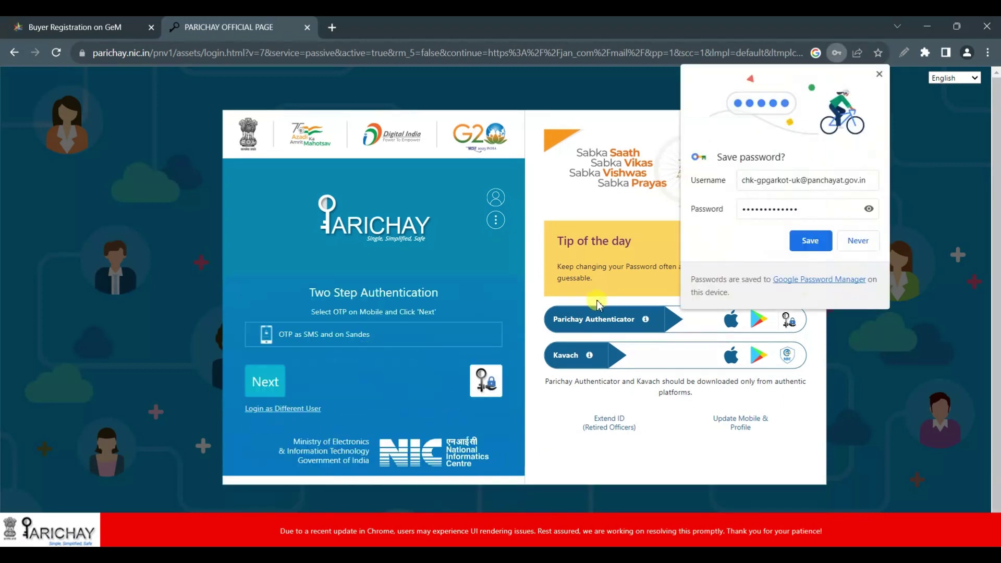
click(810, 239)
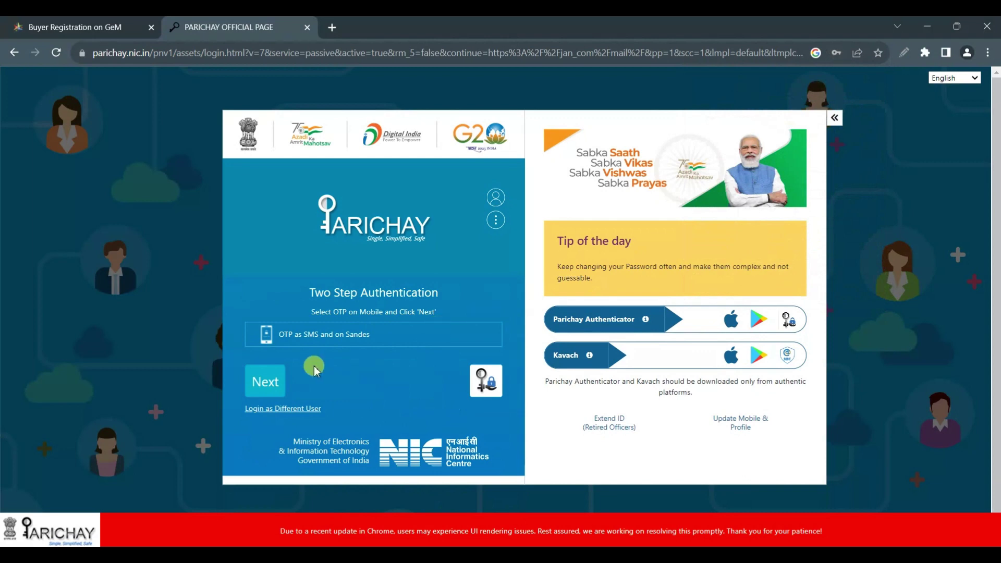
Request the login OTP by SMS, paste the six-digit code and complete the sign-in
click(386, 342)
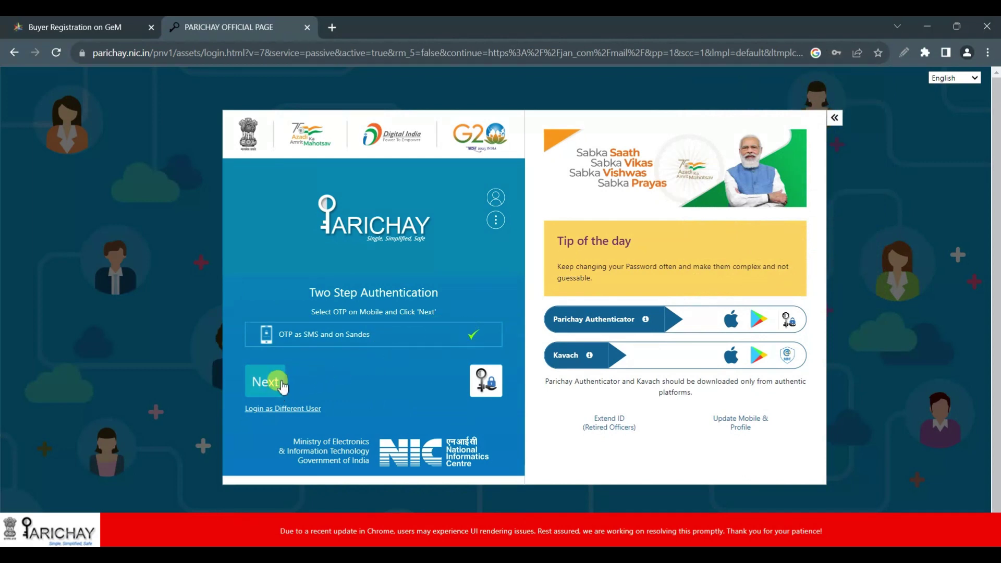
click(265, 382)
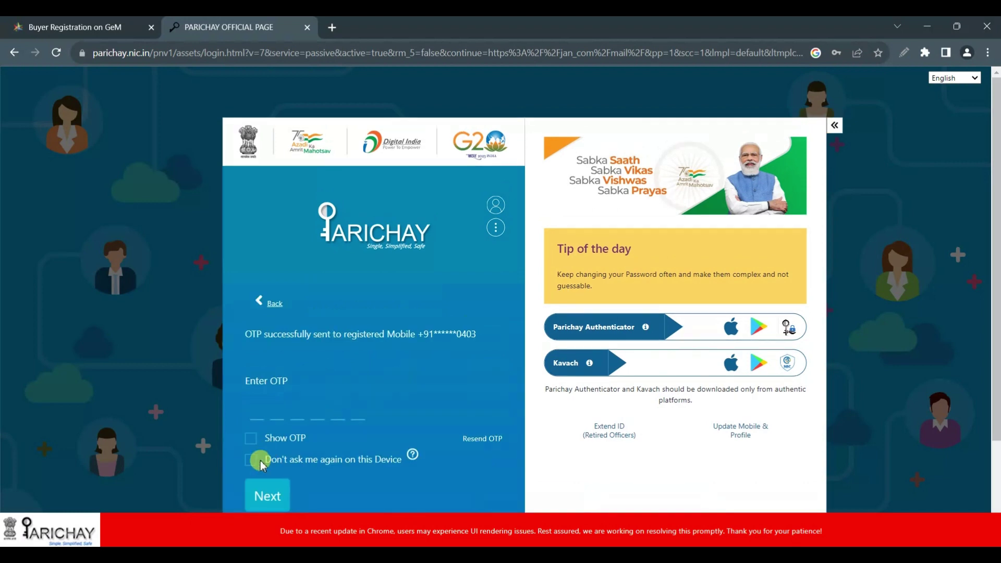
click(252, 458)
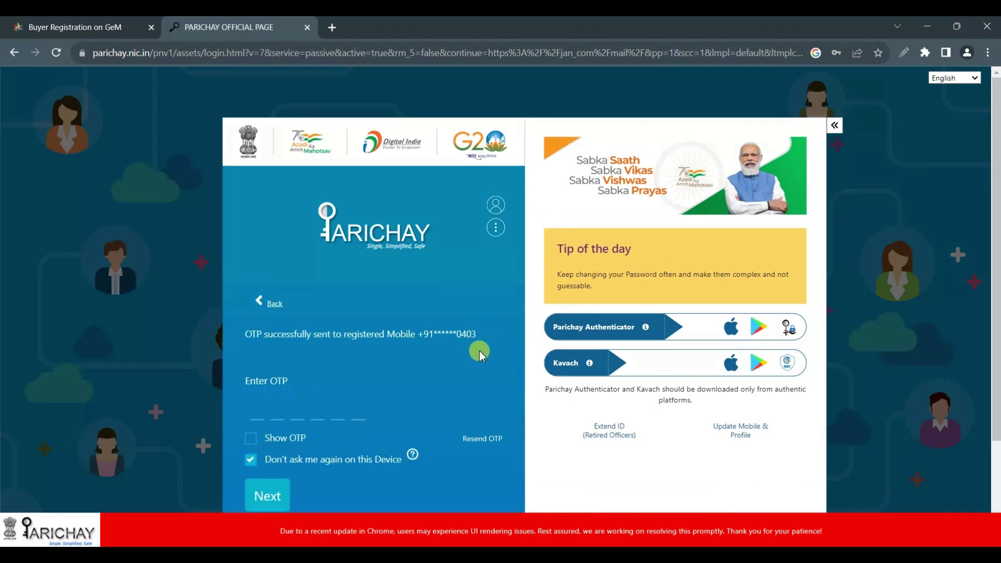
scroll(483, 348, down, 1)
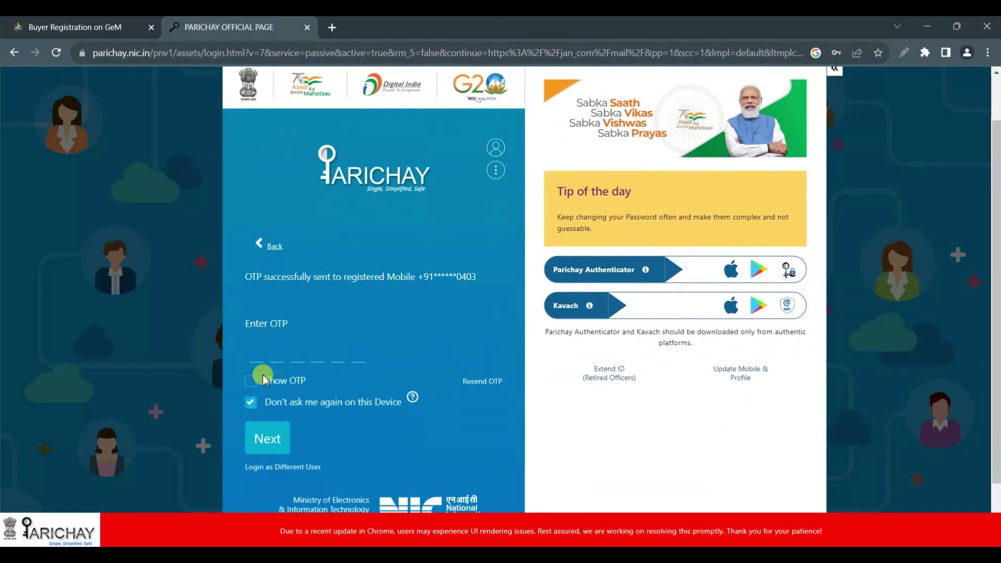
click(251, 348)
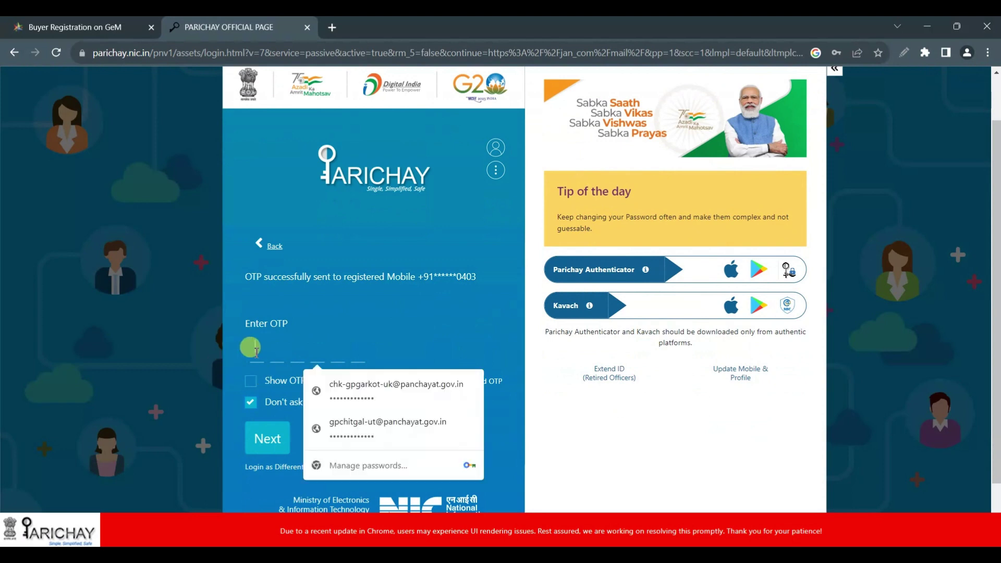
key(super)
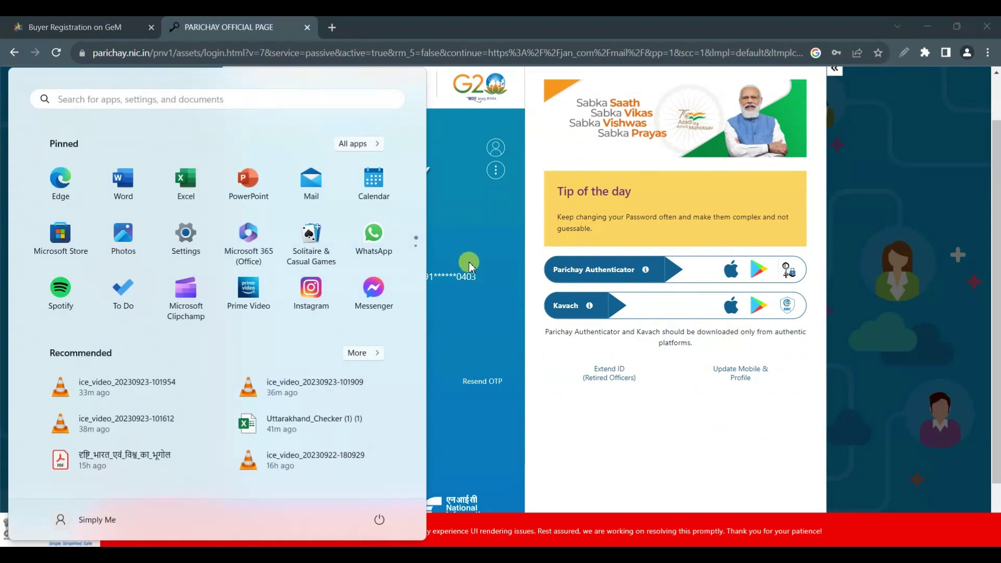
click(464, 263)
key(ctrl+v)
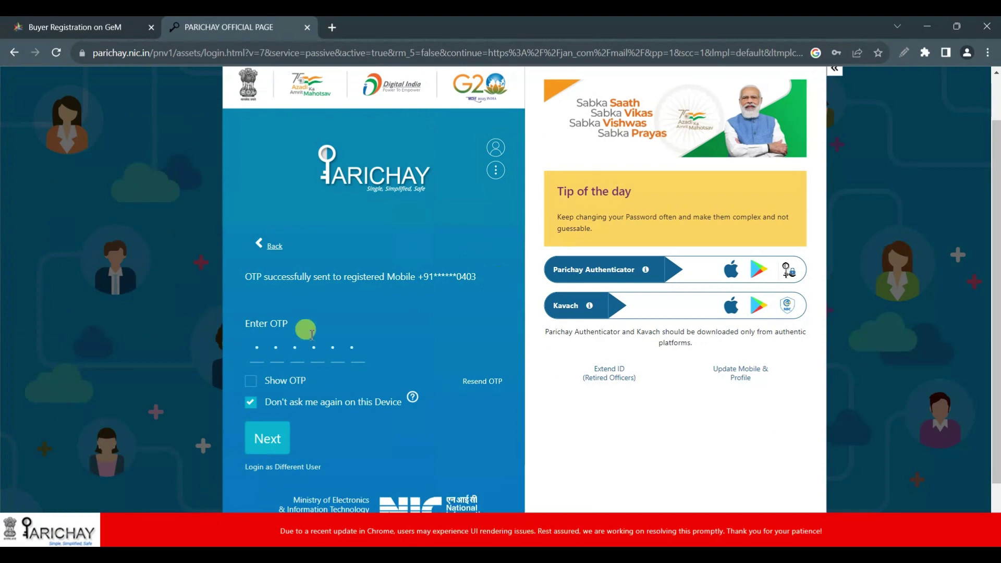
click(284, 441)
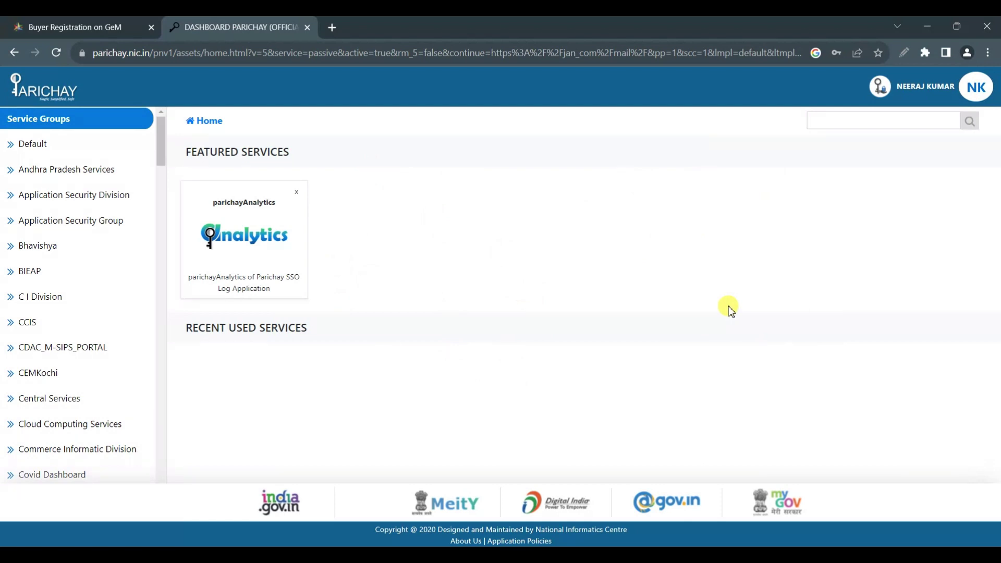
Search Parichay services for 'email', launch the eMail service inbox, then return to GeM
click(842, 121)
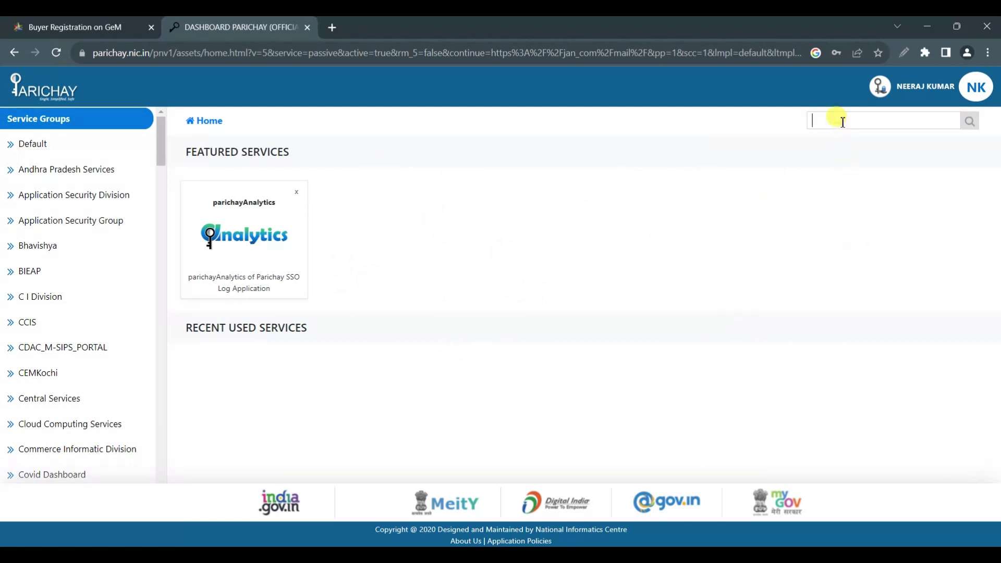
text(email)
key(Return)
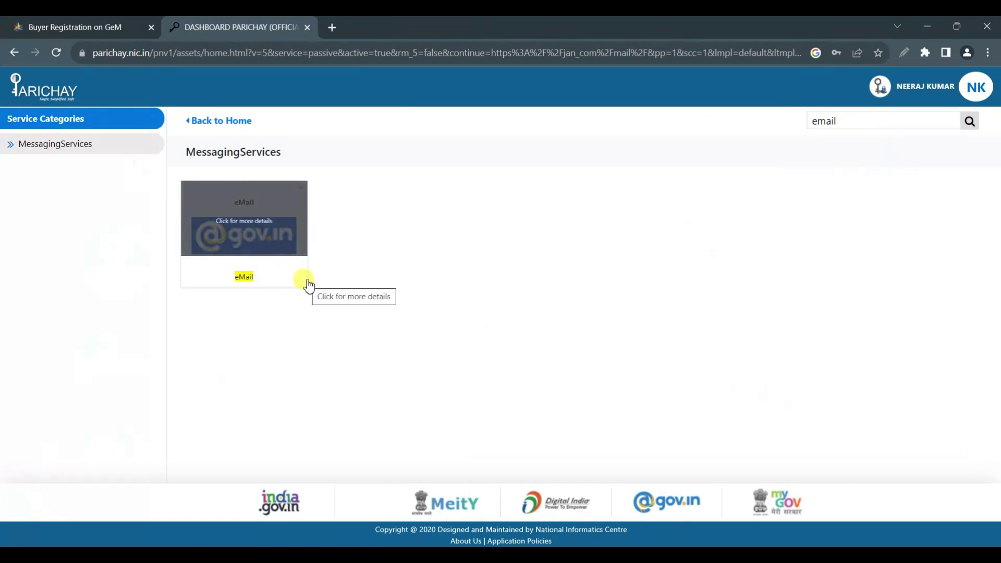
click(243, 243)
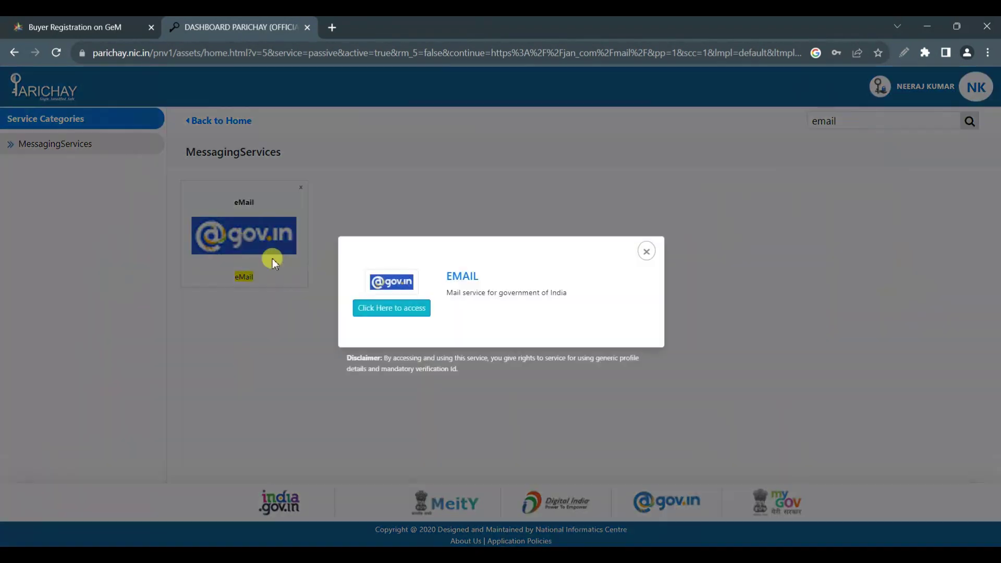
click(381, 309)
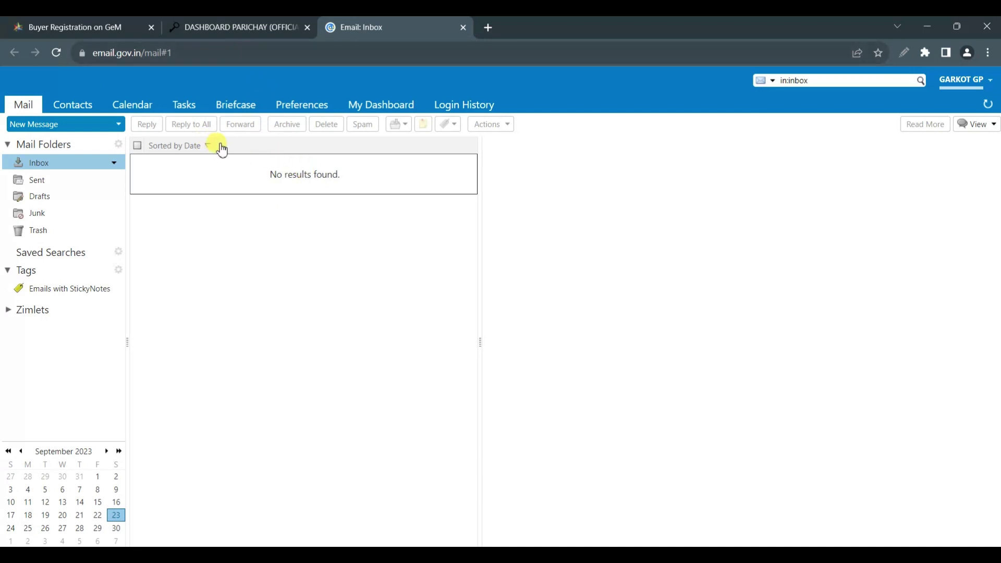
click(38, 24)
Fill in the official government email in both email fields, correcting typos, and send the OTP
click(464, 335)
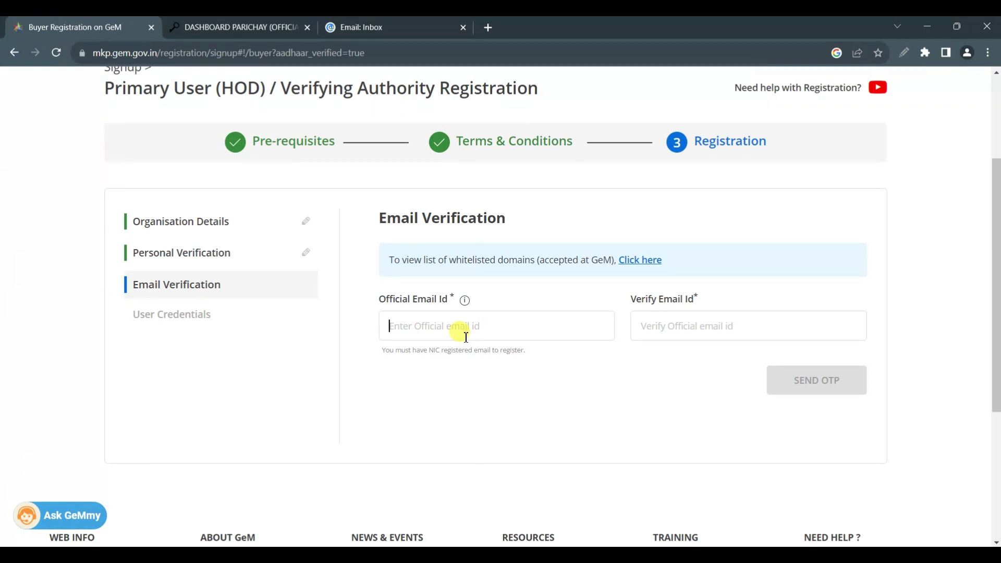
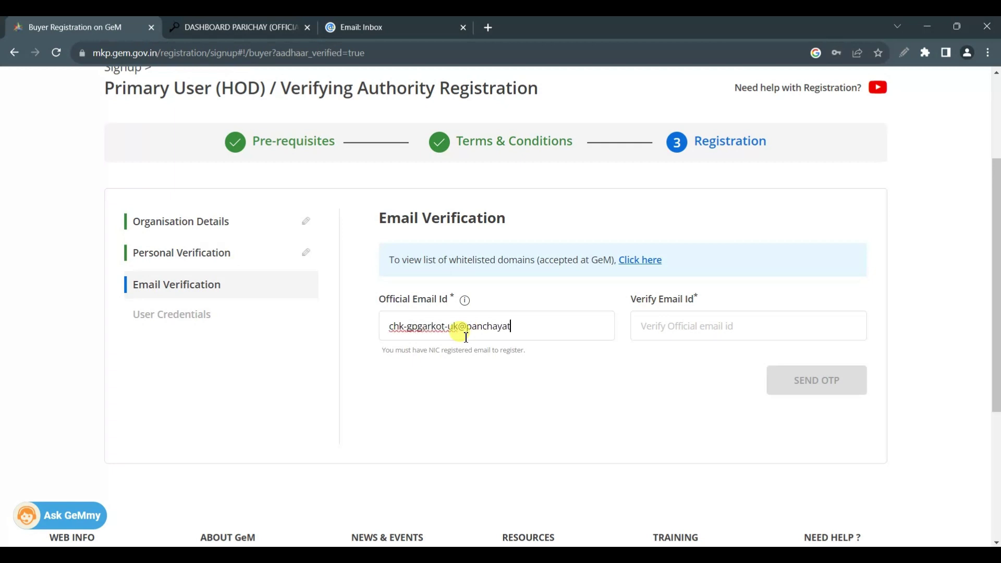
click(678, 333)
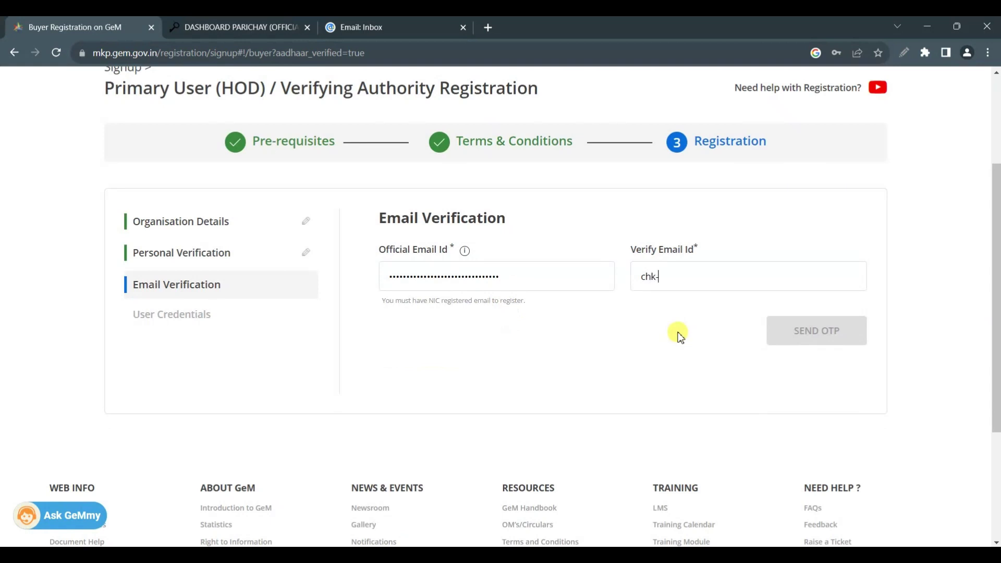
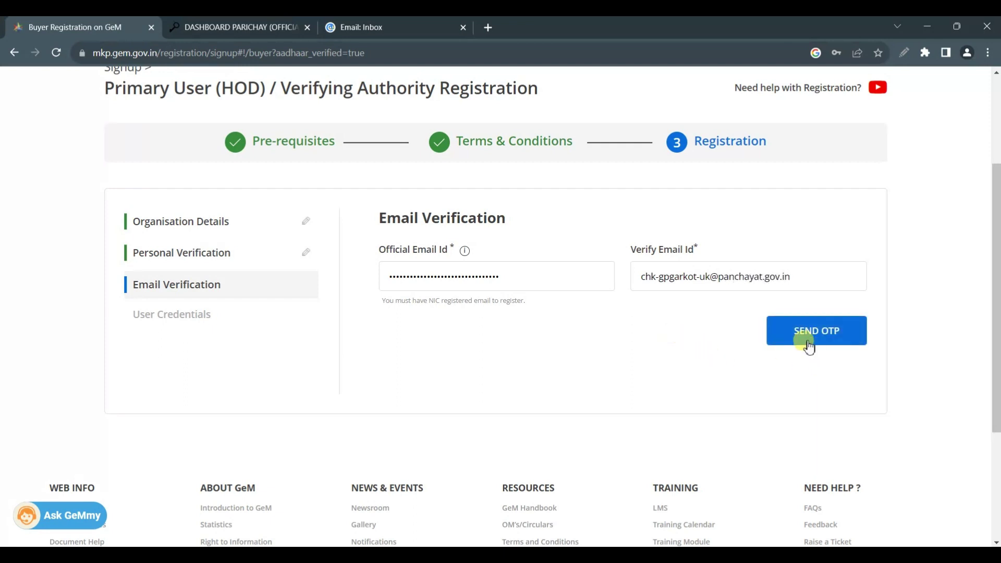
click(809, 346)
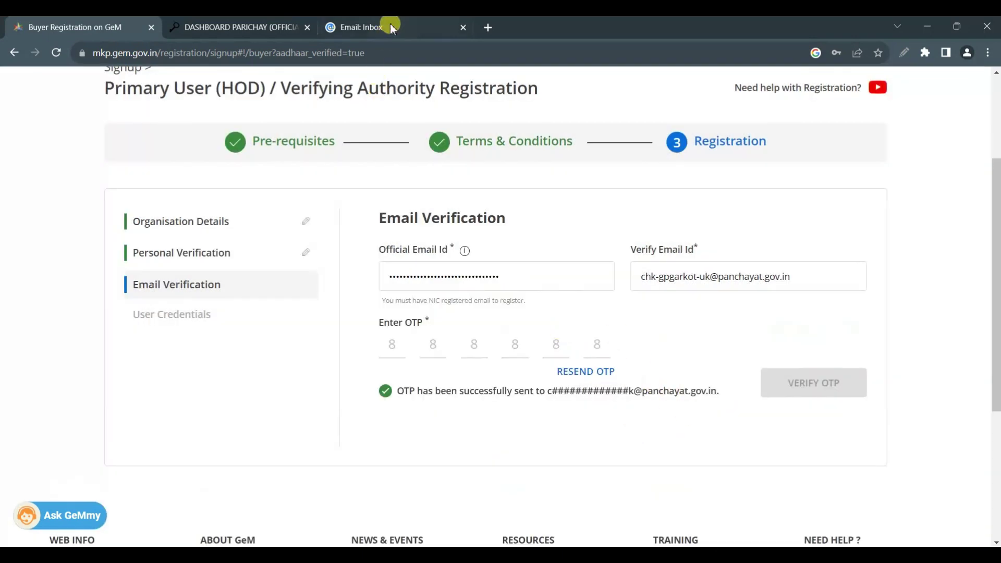
click(392, 28)
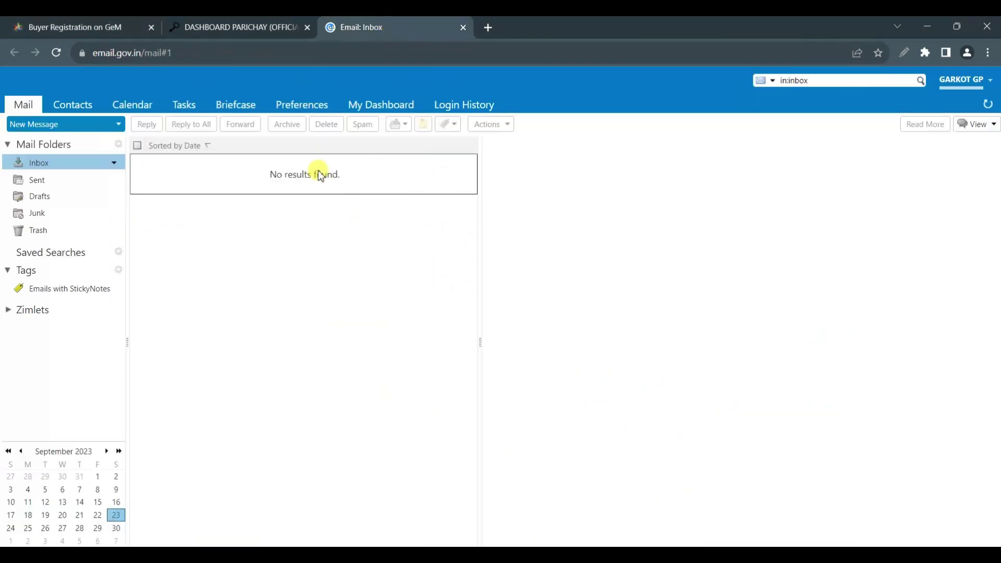
key(ctrl+1)
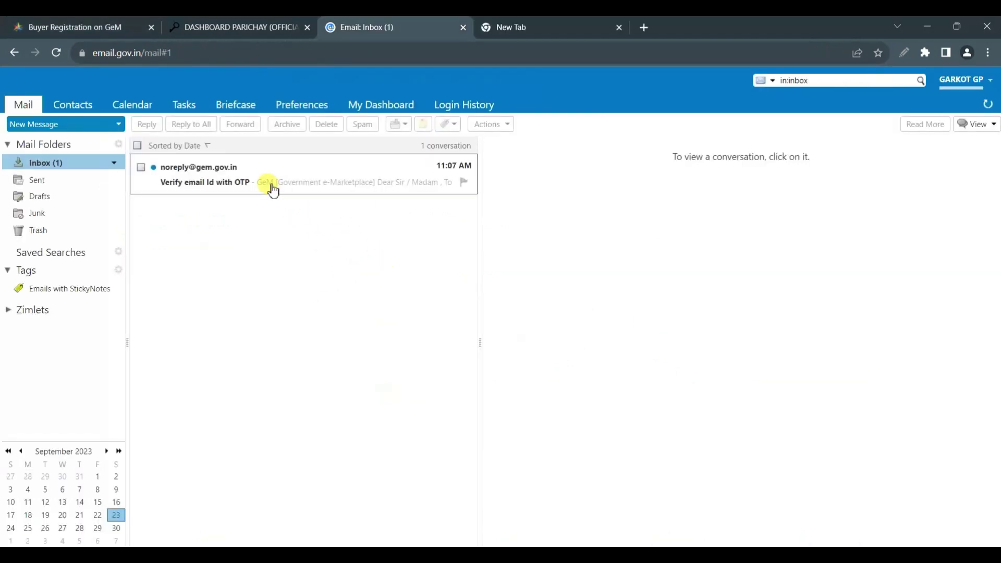
click(272, 191)
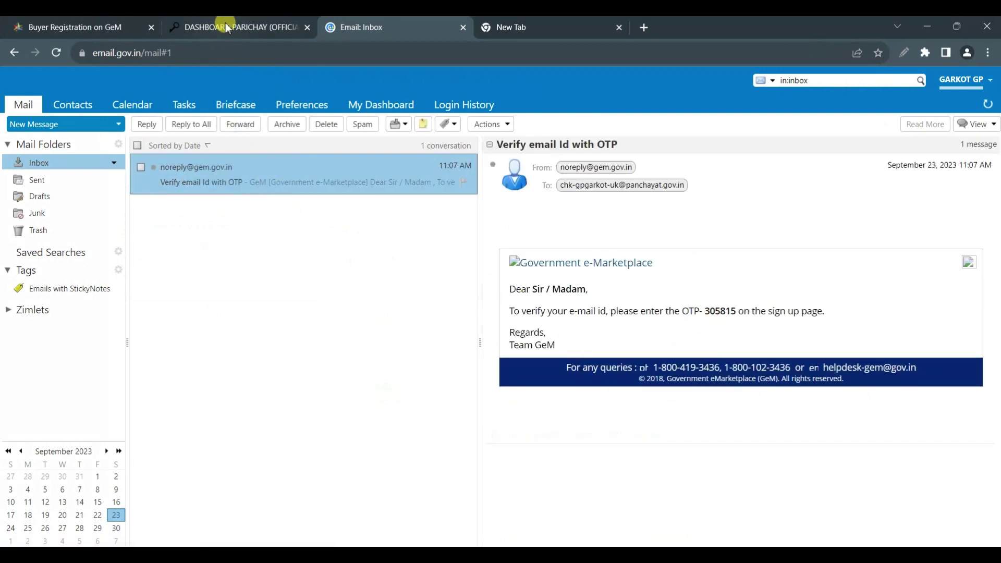
click(105, 27)
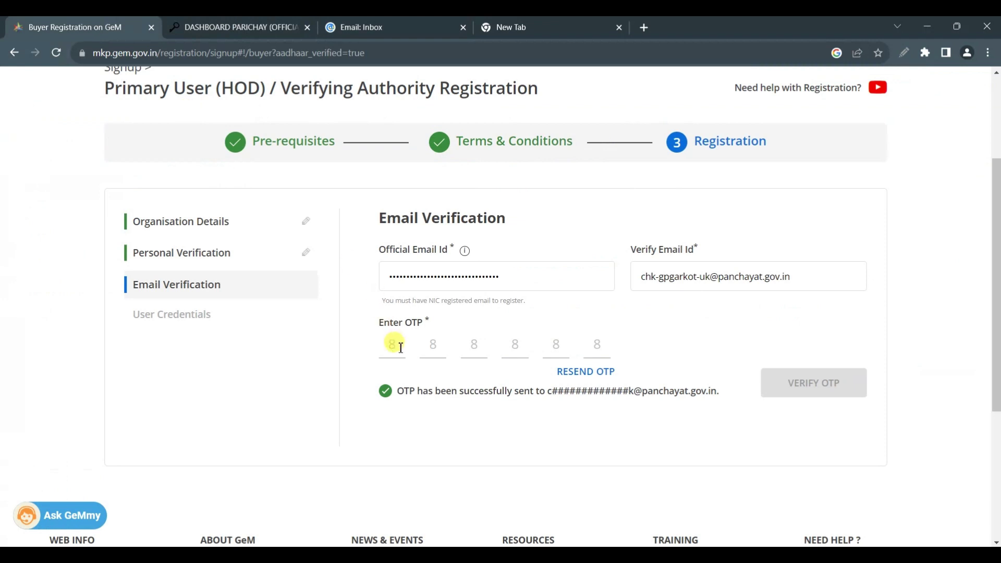
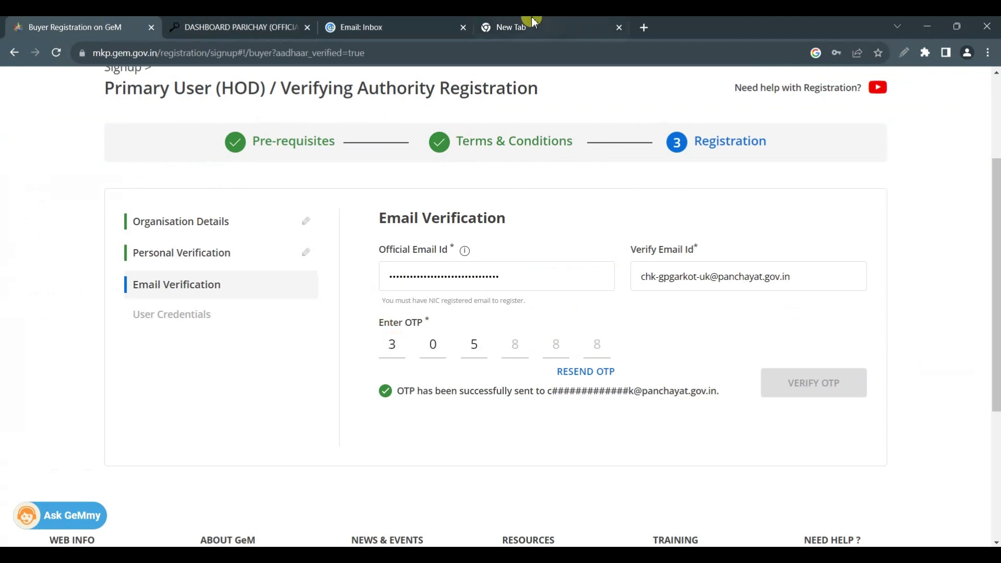
Enter the six-digit emailed verification code and verify the official email address
click(415, 24)
click(3, 21)
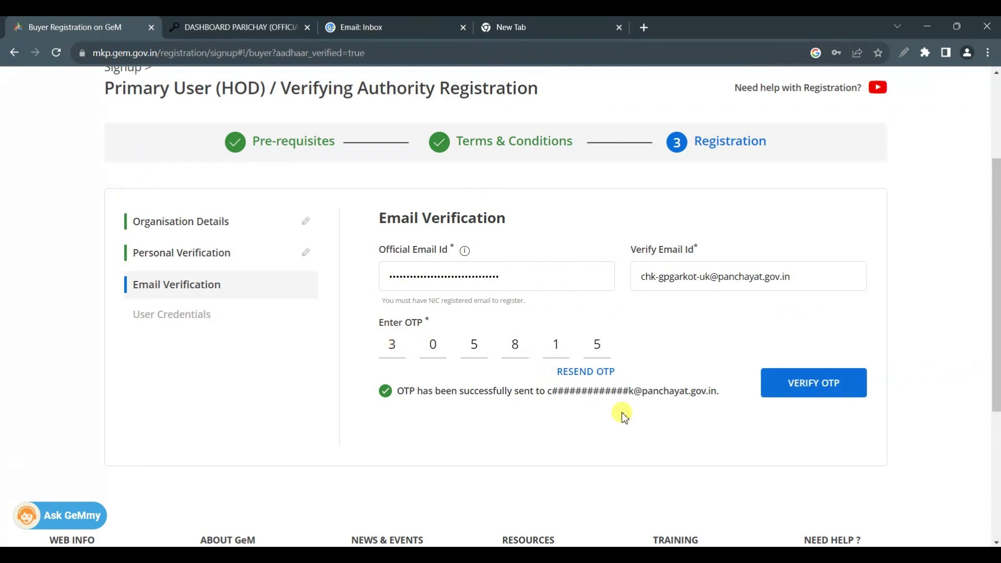
click(803, 398)
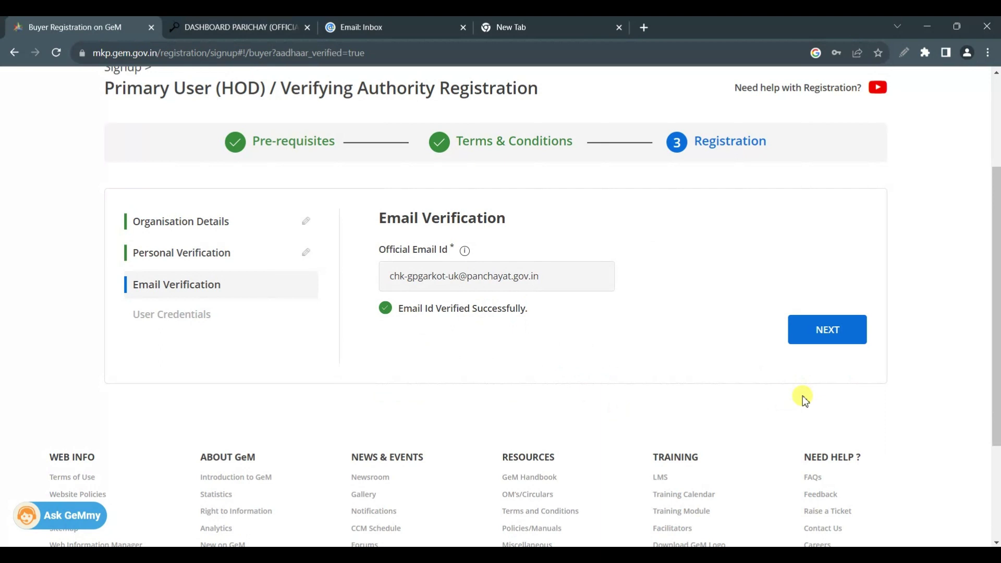
Enter a user ID and matching password, skip the browser's password prompt, and create the buyer account
click(838, 345)
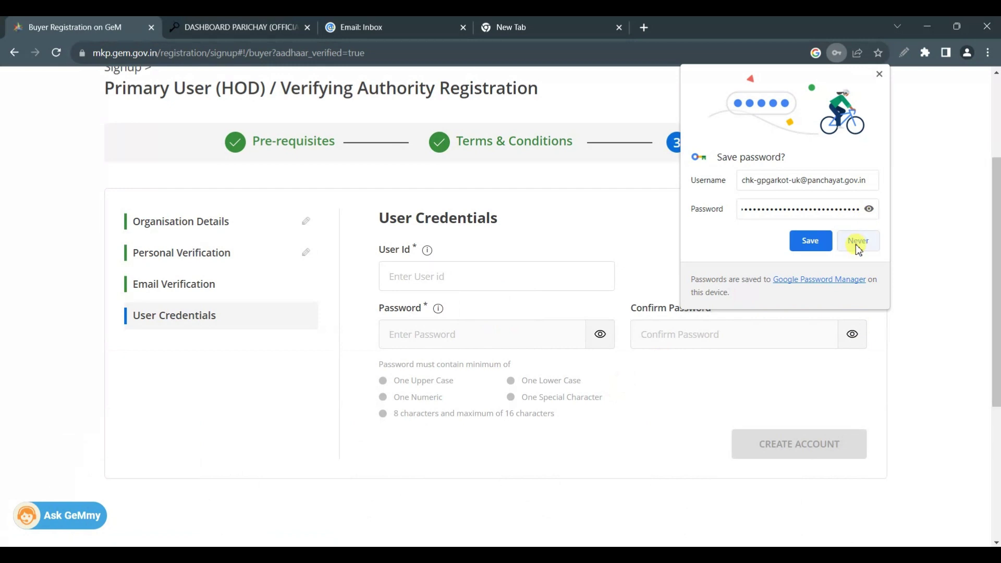
click(858, 241)
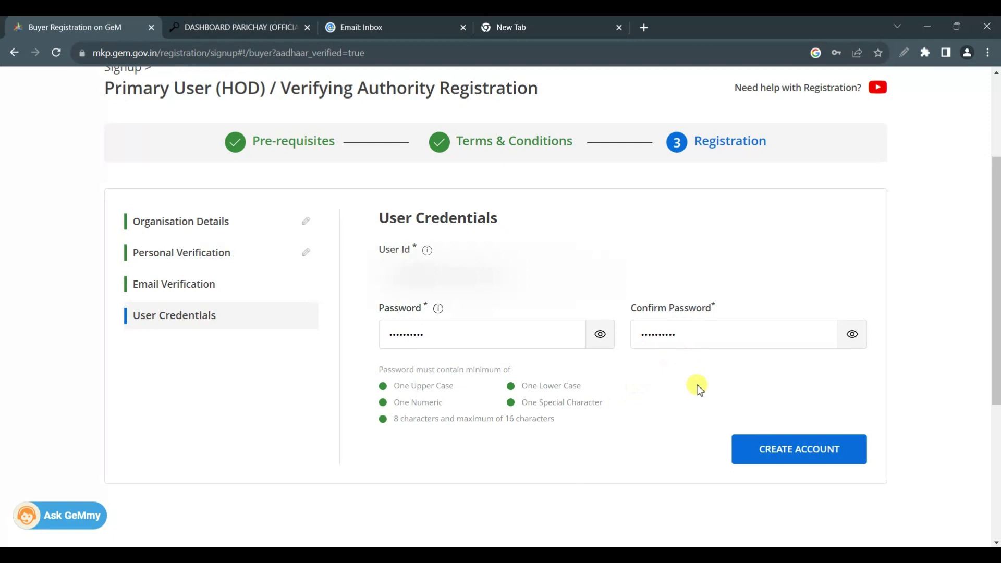
click(794, 458)
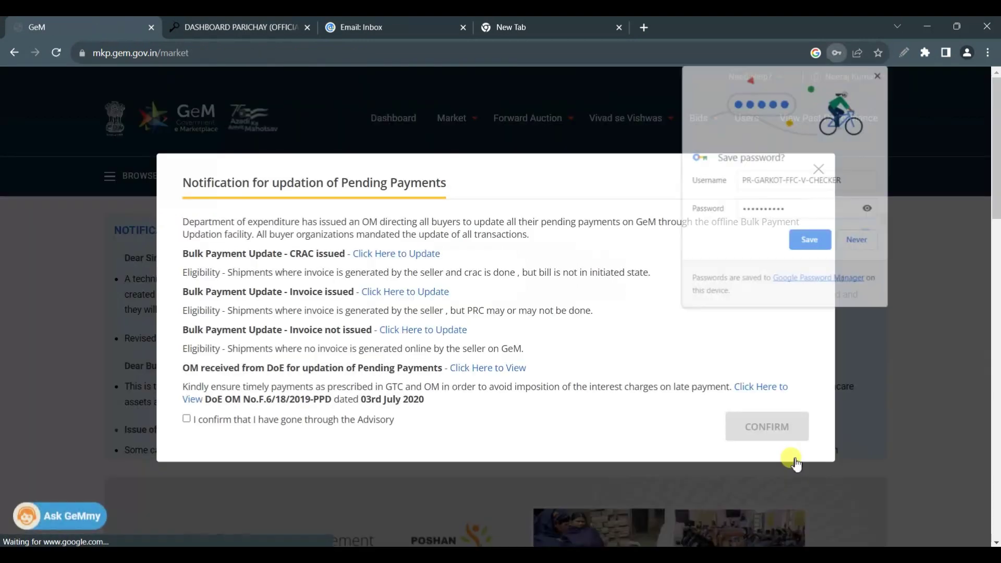
Decline saving the password, acknowledge the pending payments advisory, and go to My Account
click(865, 238)
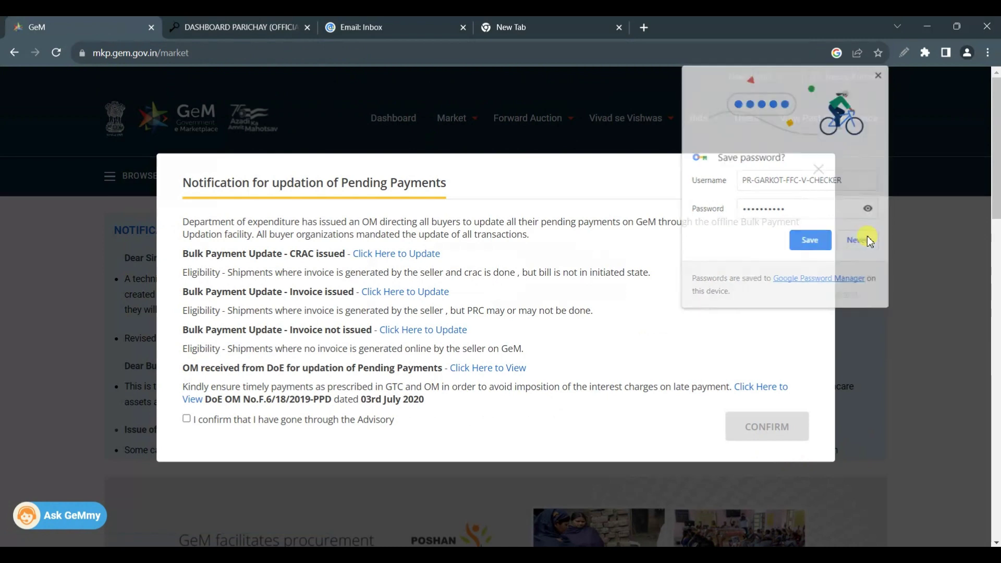
click(187, 419)
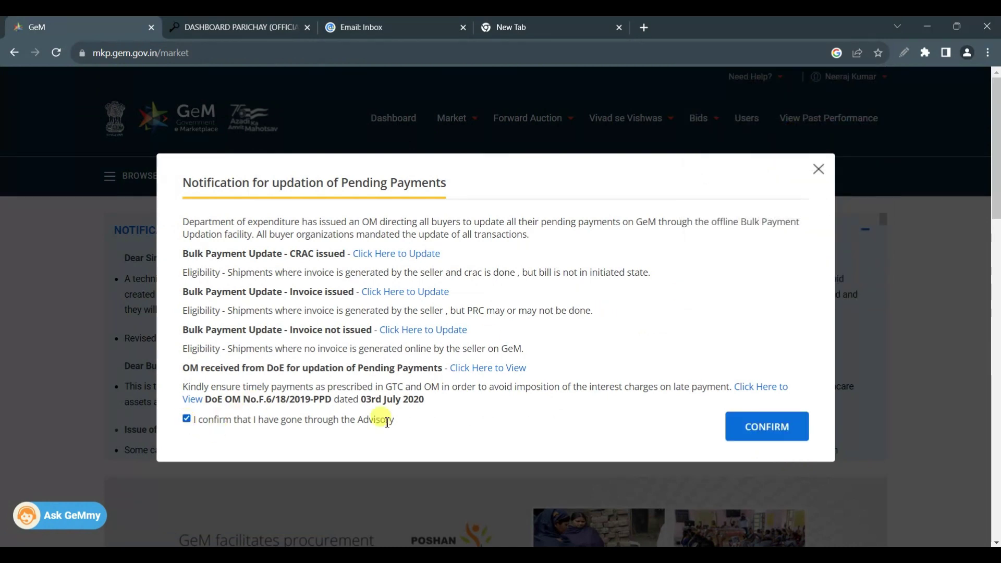
click(766, 428)
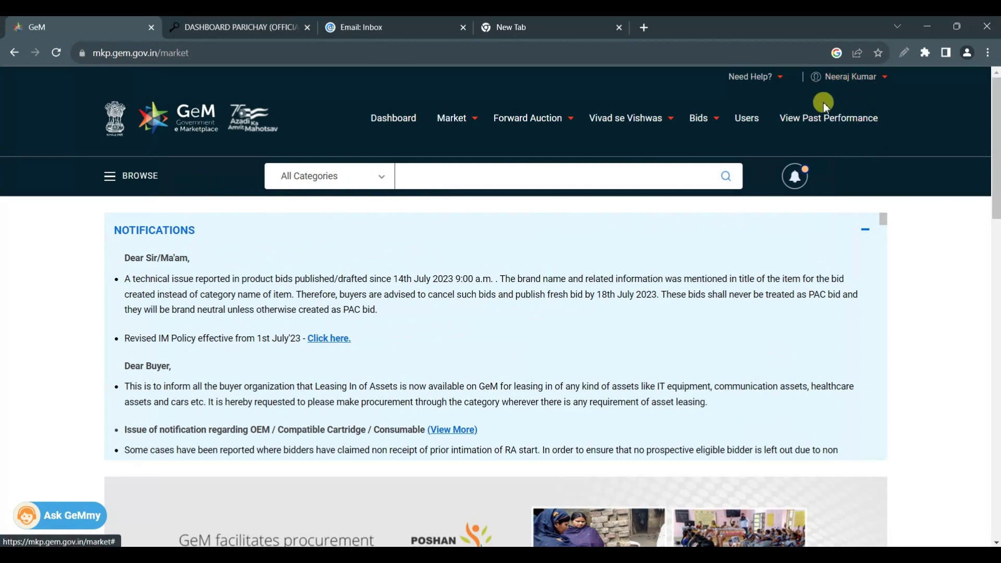
click(847, 83)
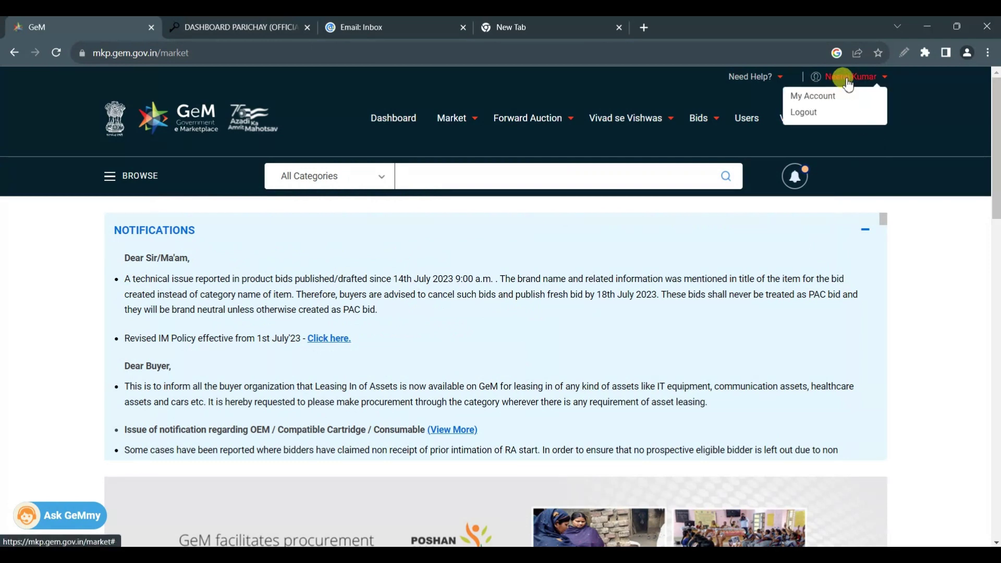
click(816, 97)
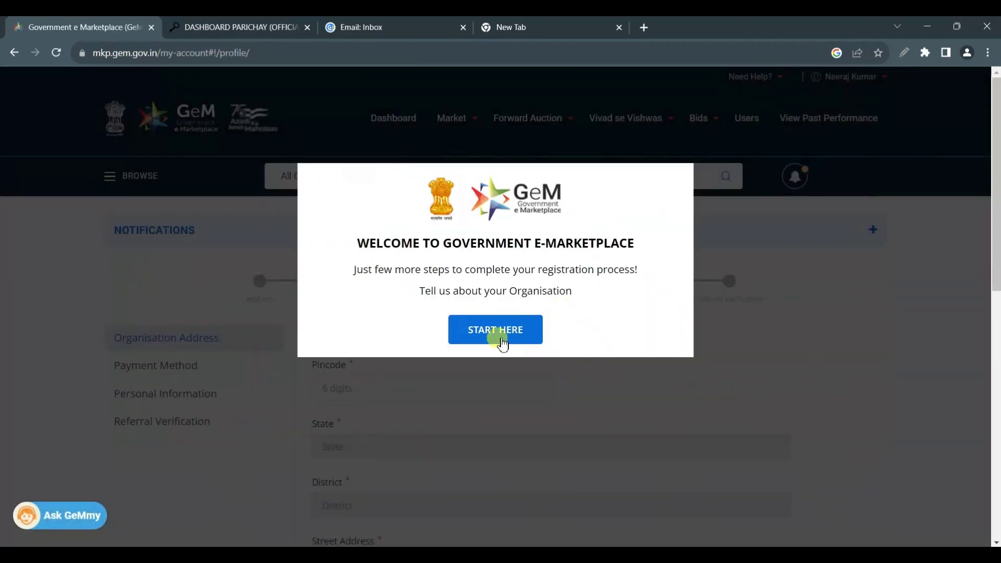
Start the profile setup and look over the Update Address form
click(496, 333)
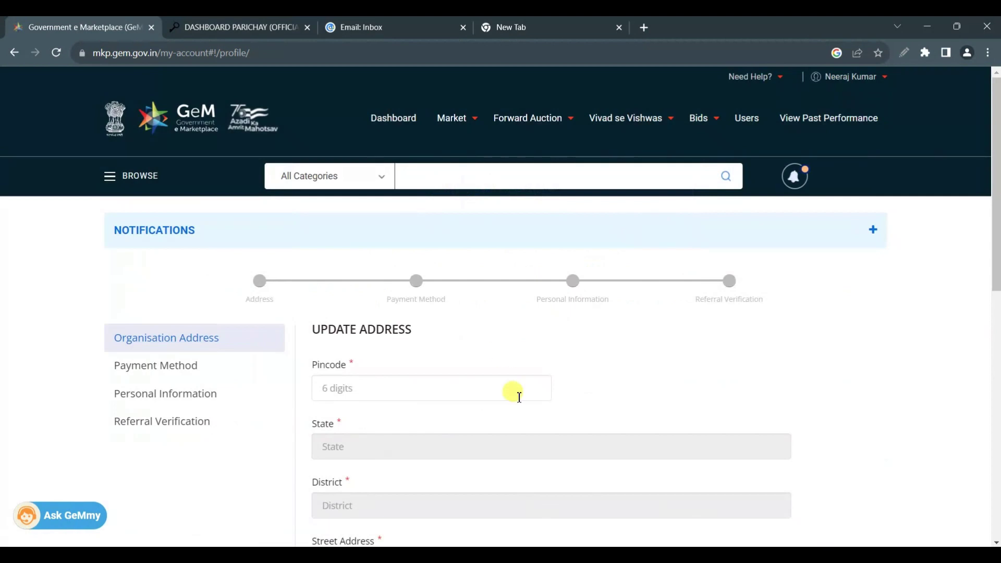
scroll(514, 391, down, 1)
scroll(449, 397, down, 2)
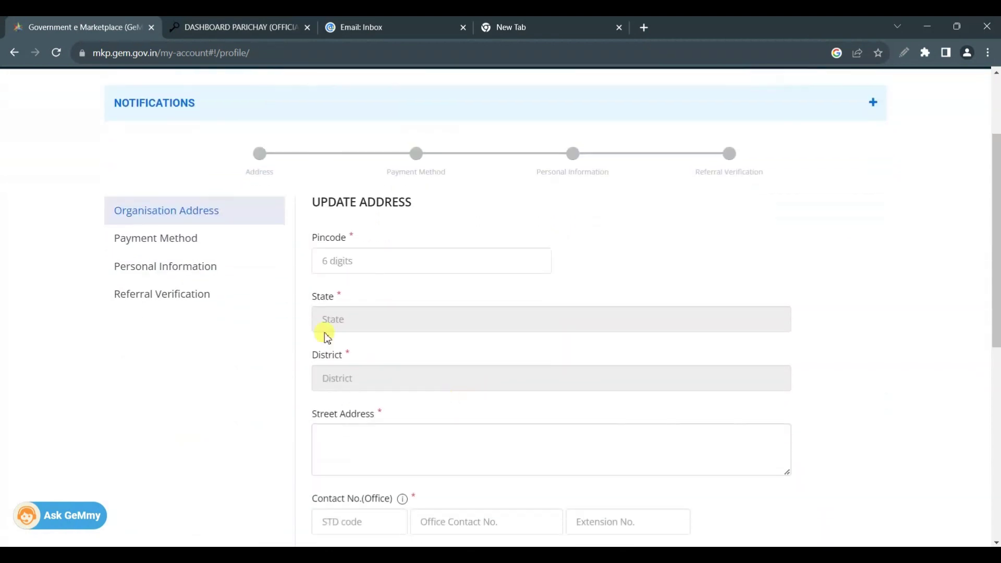
scroll(452, 374, down, 2)
scroll(398, 381, down, 2)
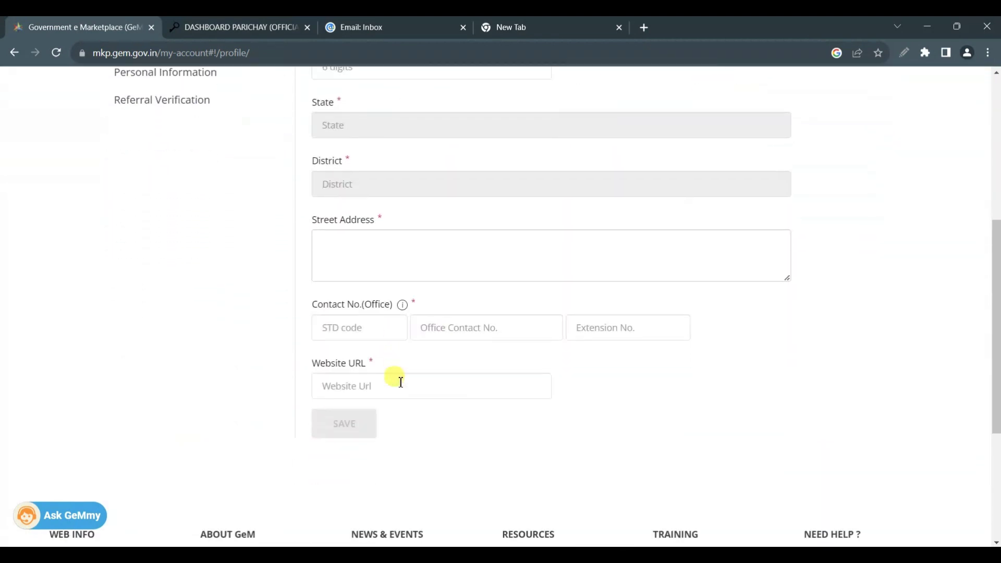
scroll(410, 315, up, 1)
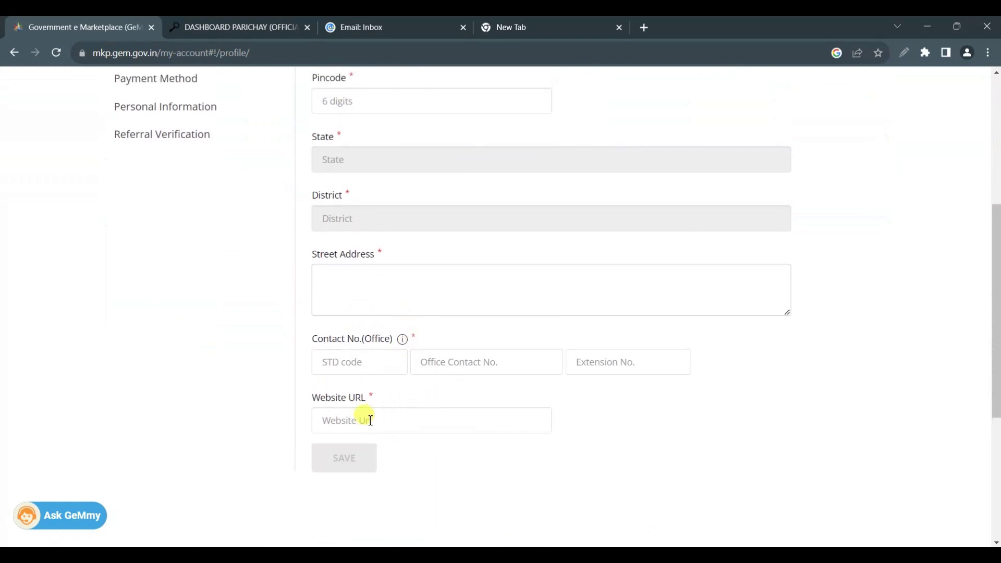
scroll(441, 422, up, 1)
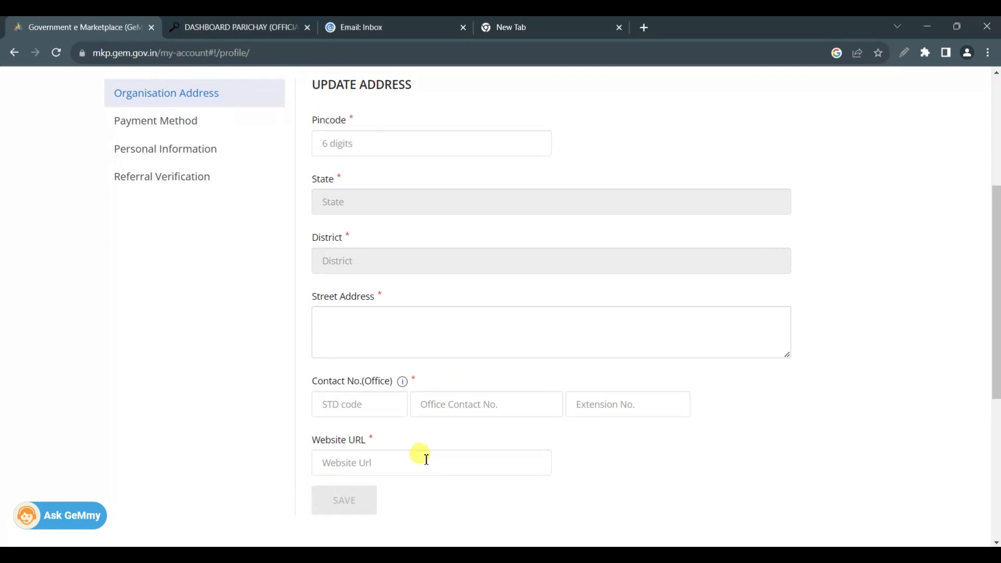
Fill in the Pithoragarh, Uttarakhand address with office contact number and website URL, and save it
click(475, 469)
scroll(475, 470, up, 1)
scroll(472, 469, down, 1)
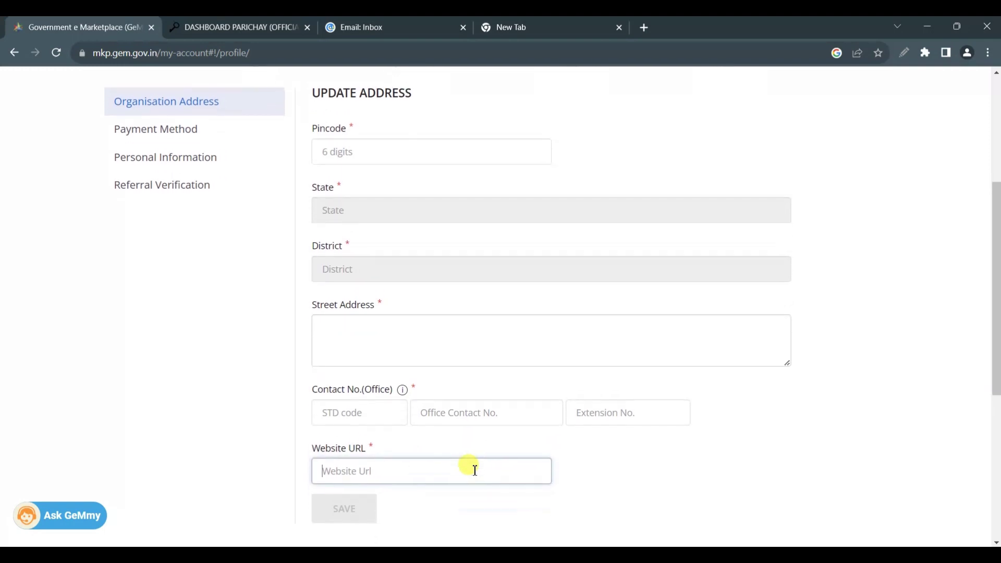
scroll(471, 469, up, 1)
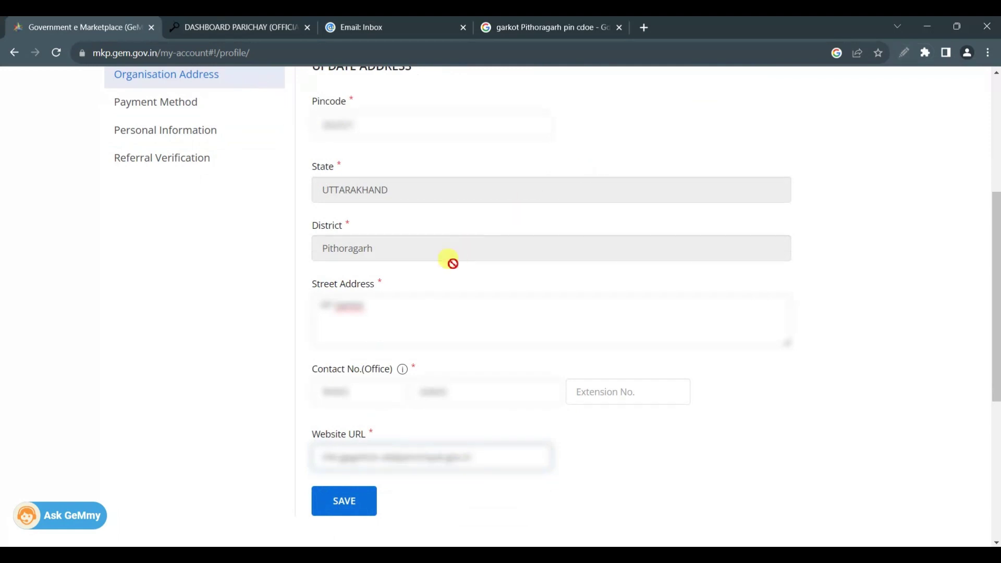
scroll(446, 269, down, 3)
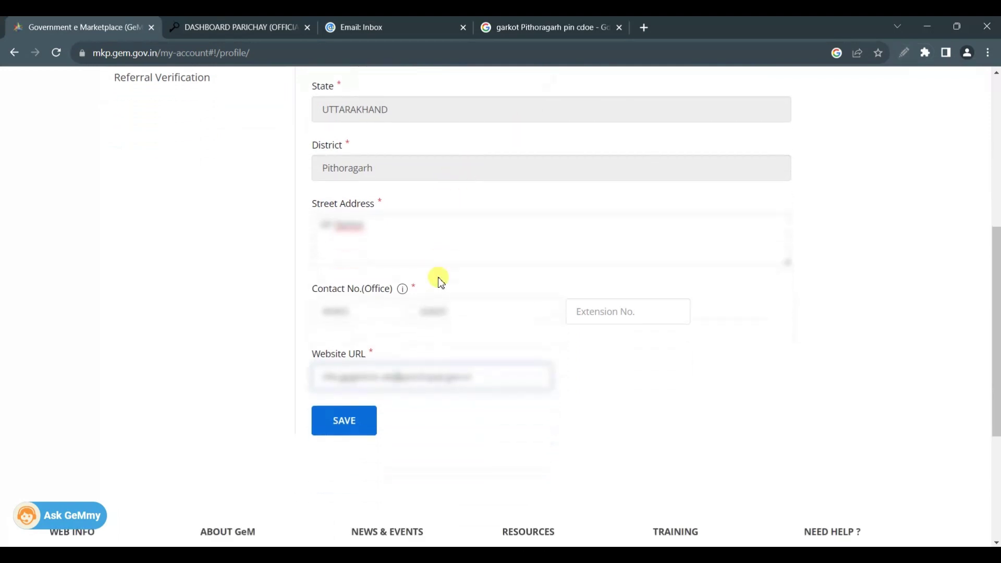
click(362, 412)
scroll(641, 280, up, 3)
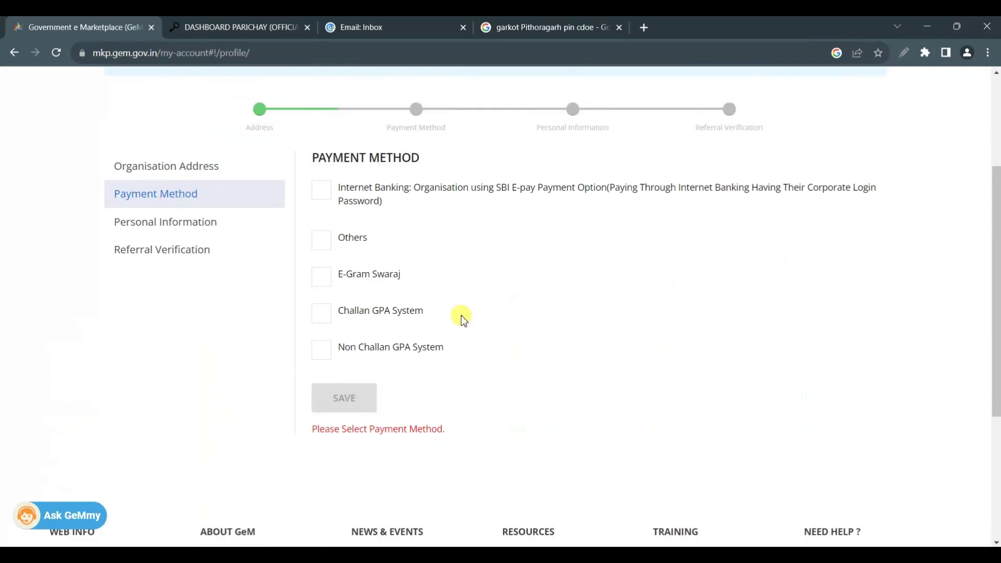
Select E-Gram Swaraj as the payment method and save
click(322, 279)
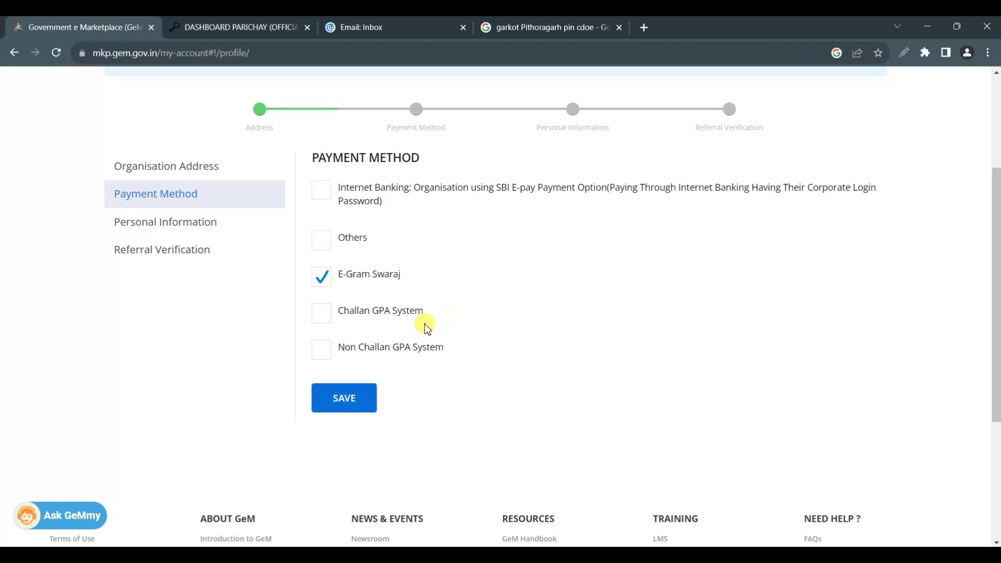
click(355, 411)
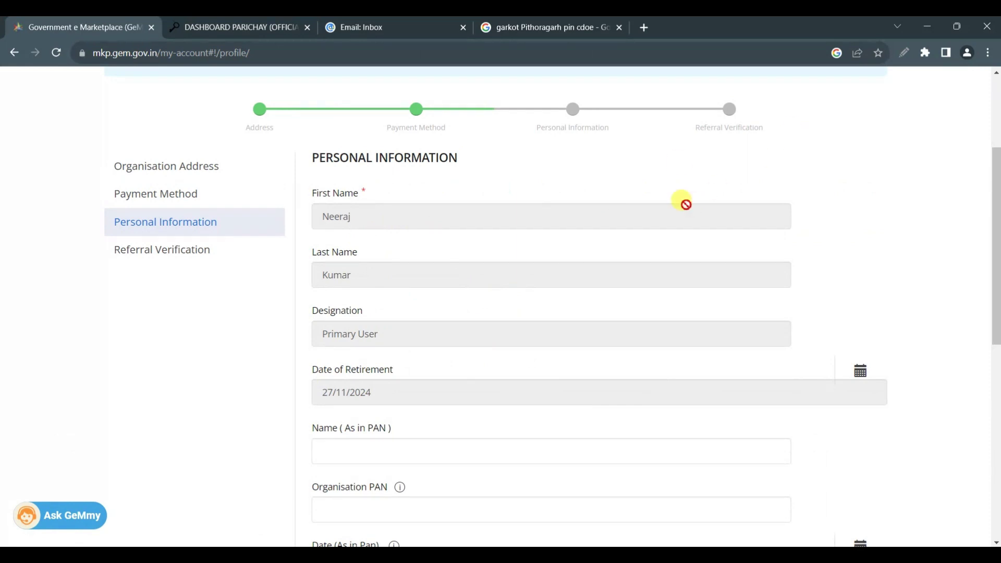
Mark GST registration as No, accept the non-liability declaration, and save the personal information
scroll(449, 321, down, 4)
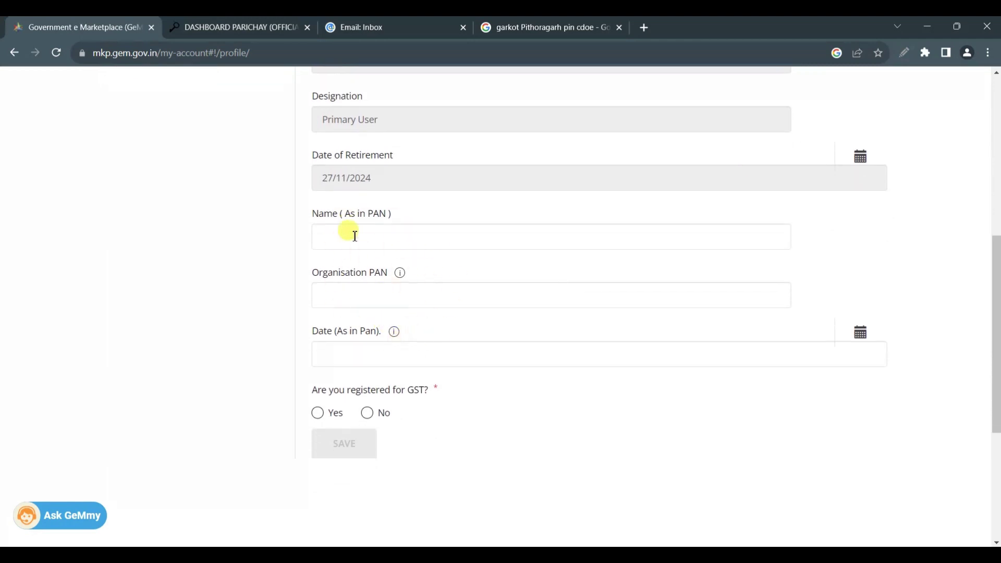
click(367, 414)
click(318, 445)
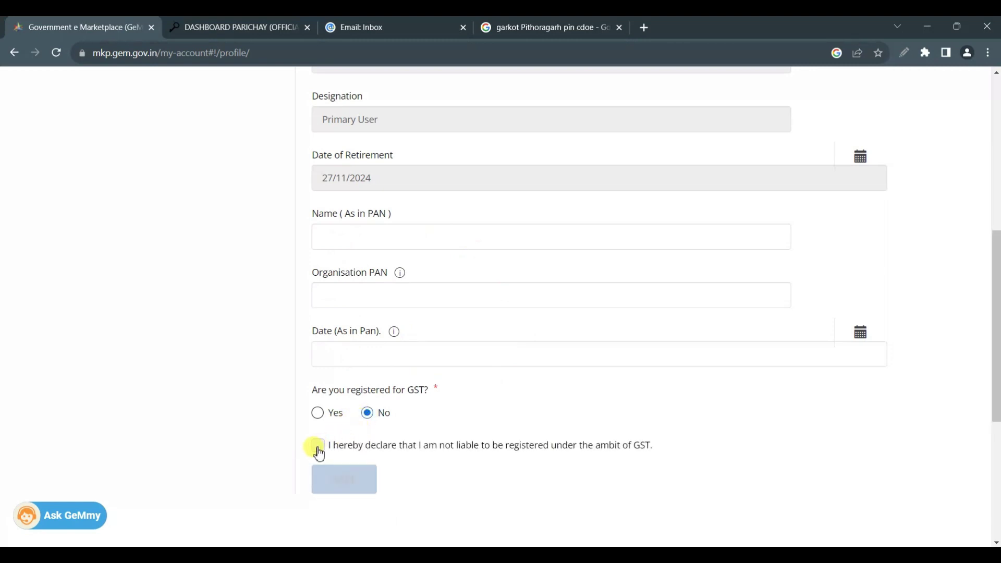
click(337, 484)
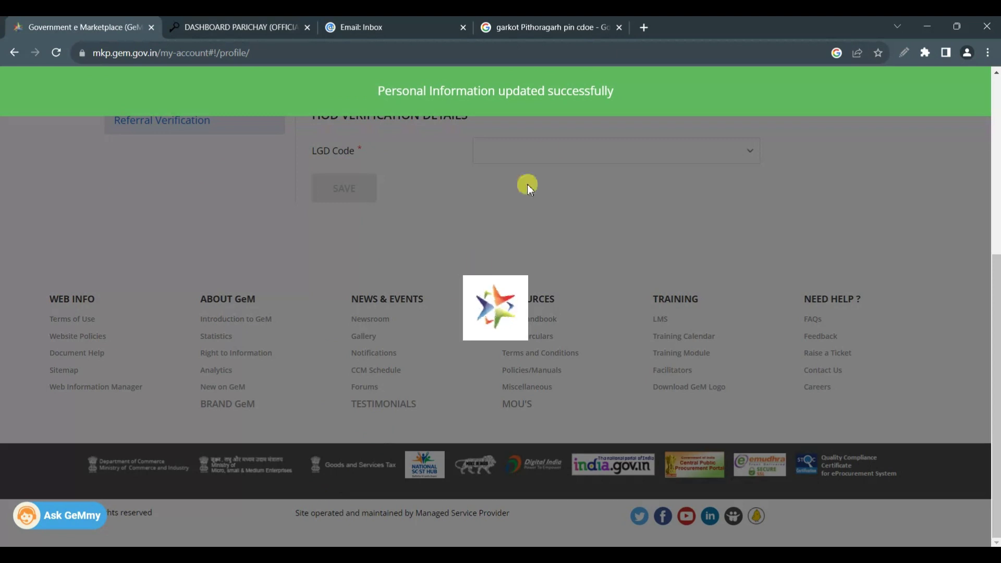
scroll(595, 239, up, 1)
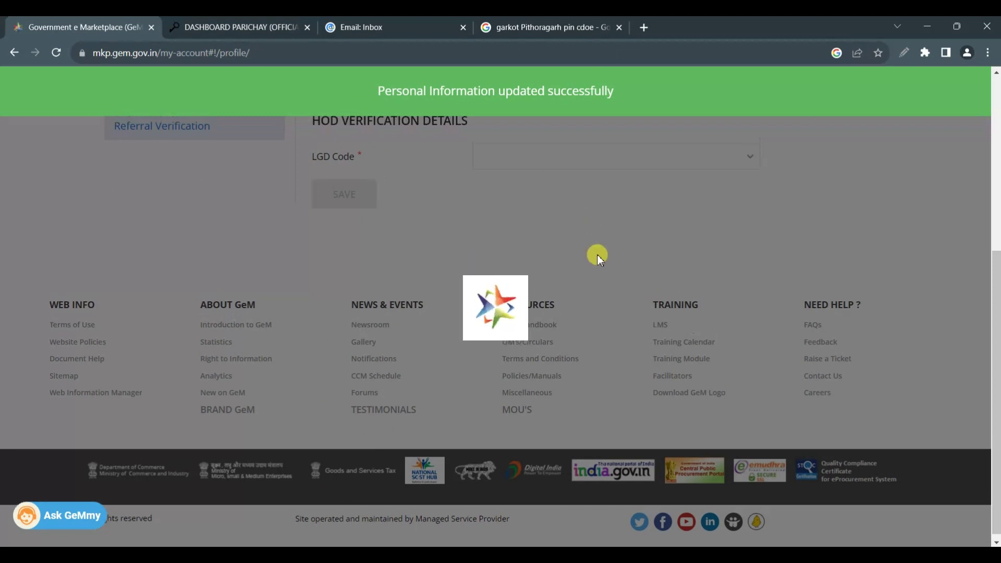
scroll(597, 255, up, 1)
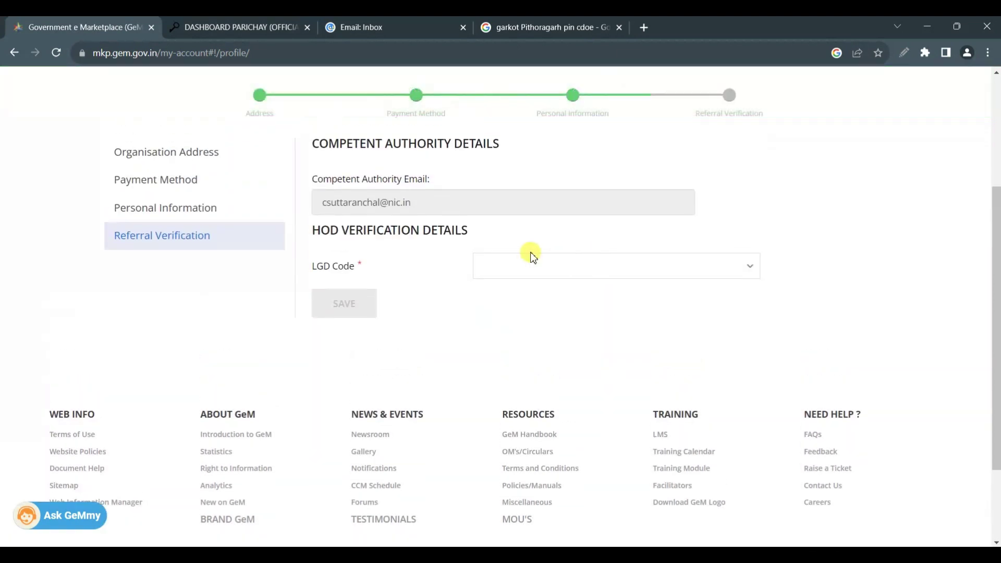
Choose LGD code 25777 from the dropdown and save the HOD verification
click(565, 284)
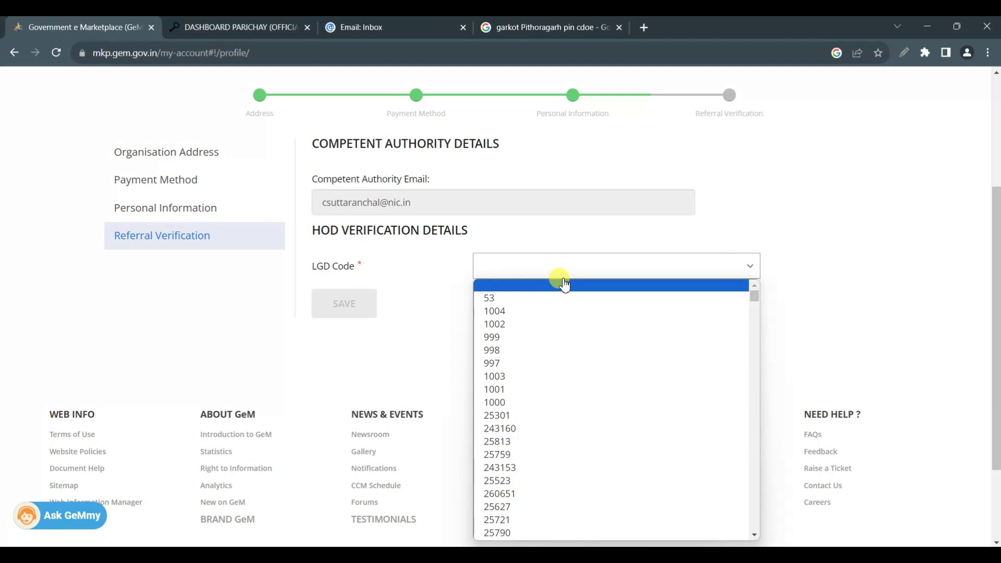
text(25777)
key(Return)
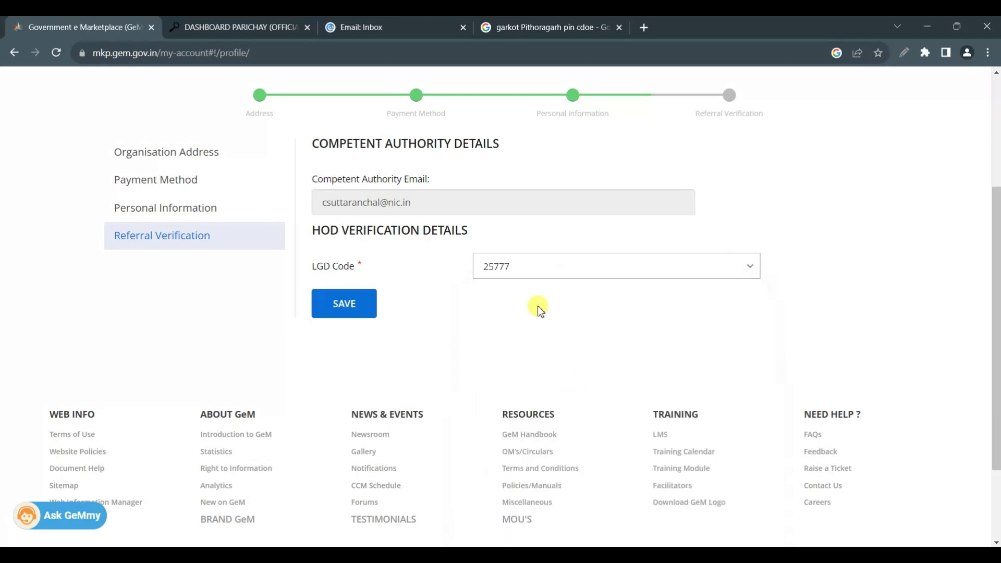
click(340, 309)
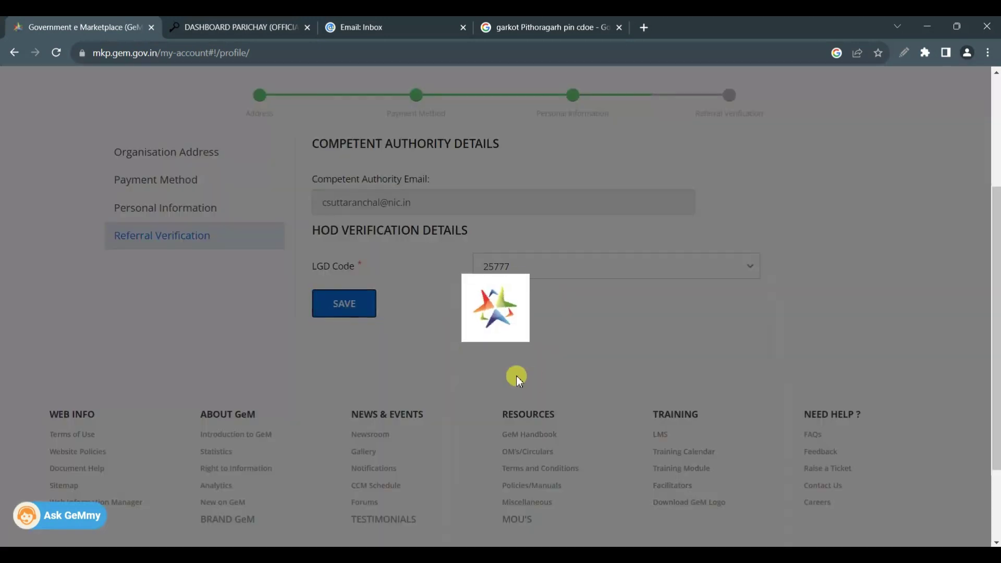